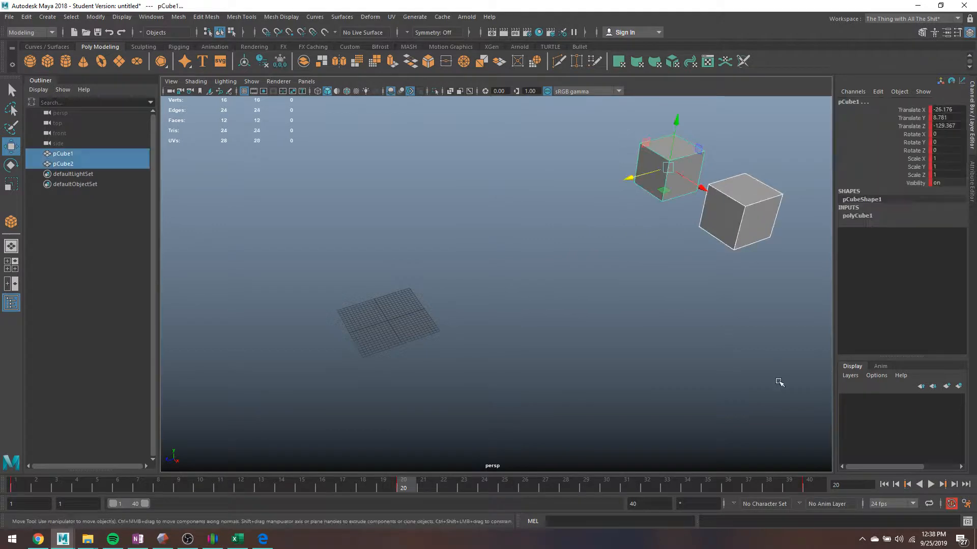
- Play the two cubes' animation from frame 1 and stop it
click(17, 483)
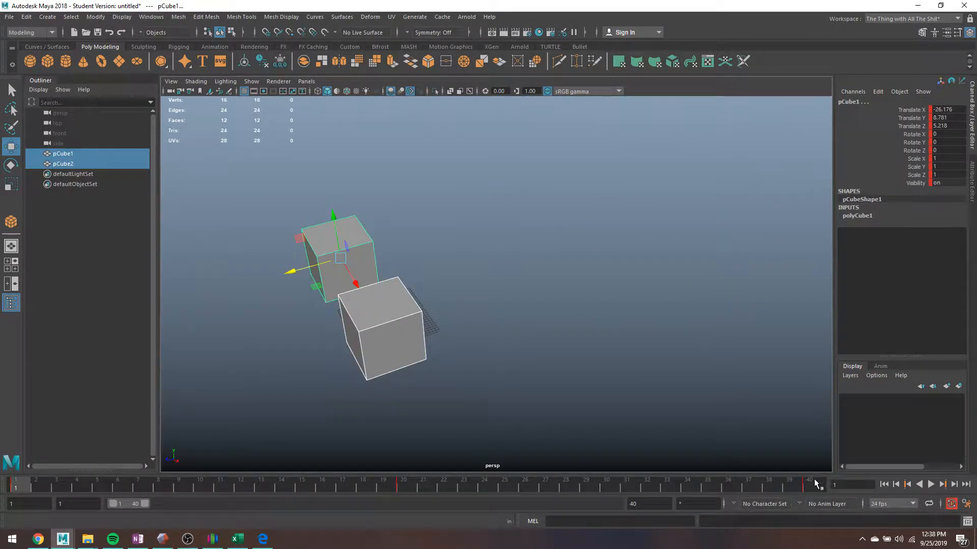
key(alt+v)
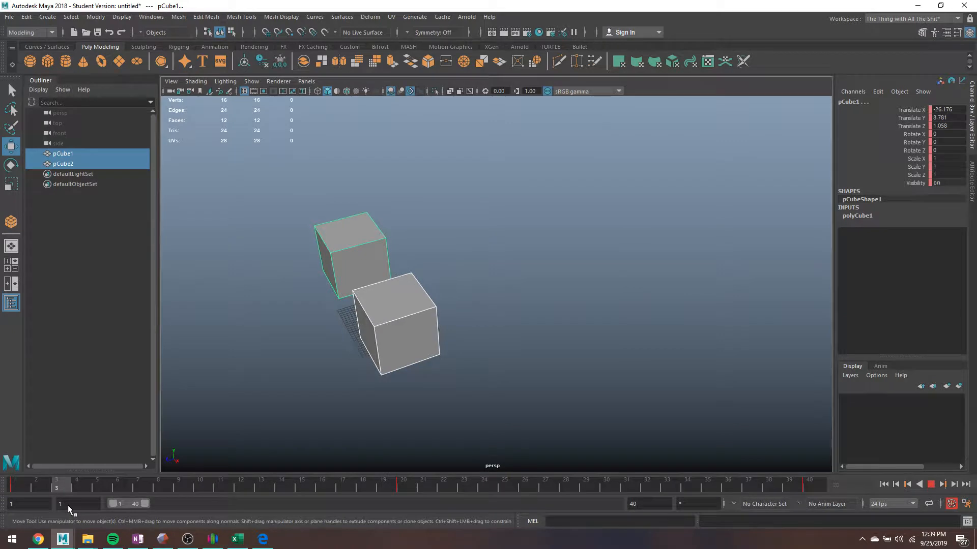
key(Escape)
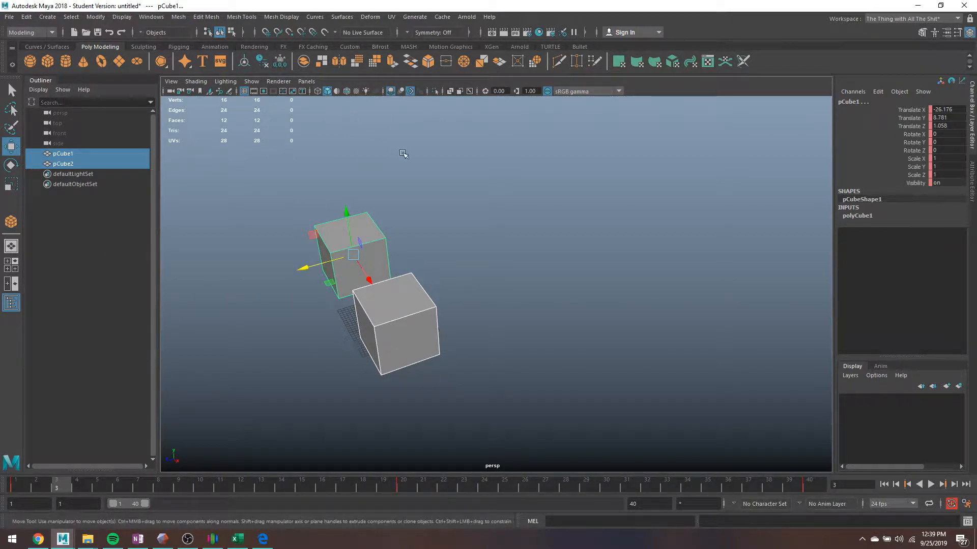
- Open the Graph Editor for the two selected cubes, clear the selection and minimise the editor window
click(150, 16)
mouse_move(203, 74)
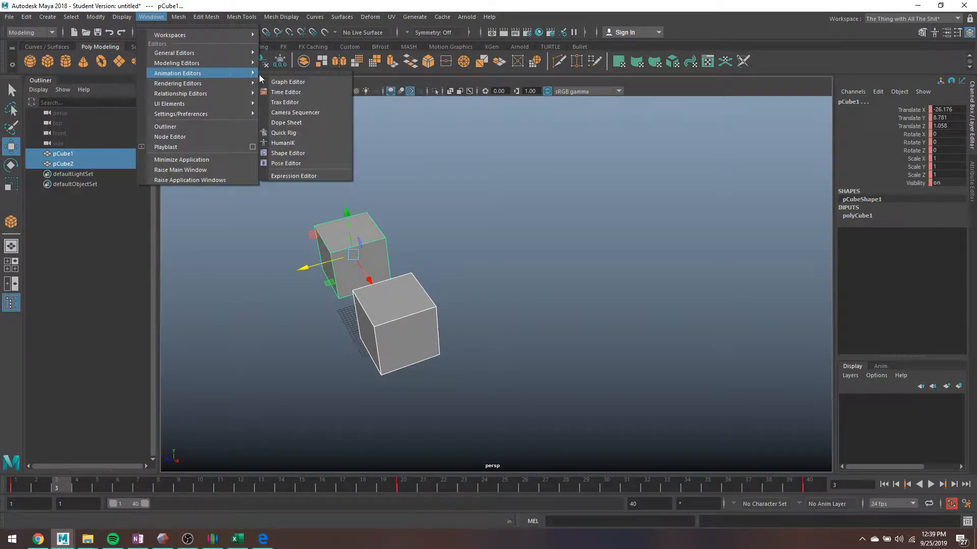
click(280, 82)
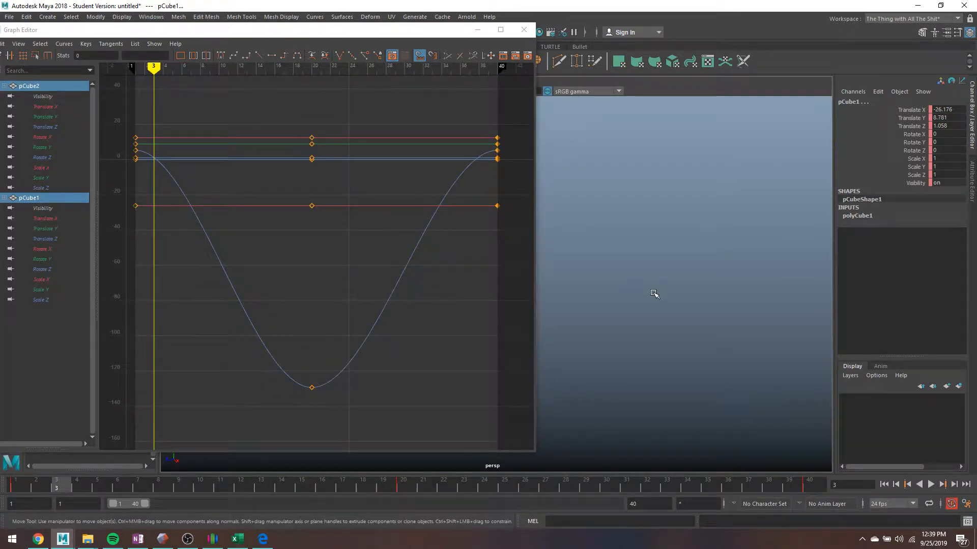
click(654, 294)
click(477, 29)
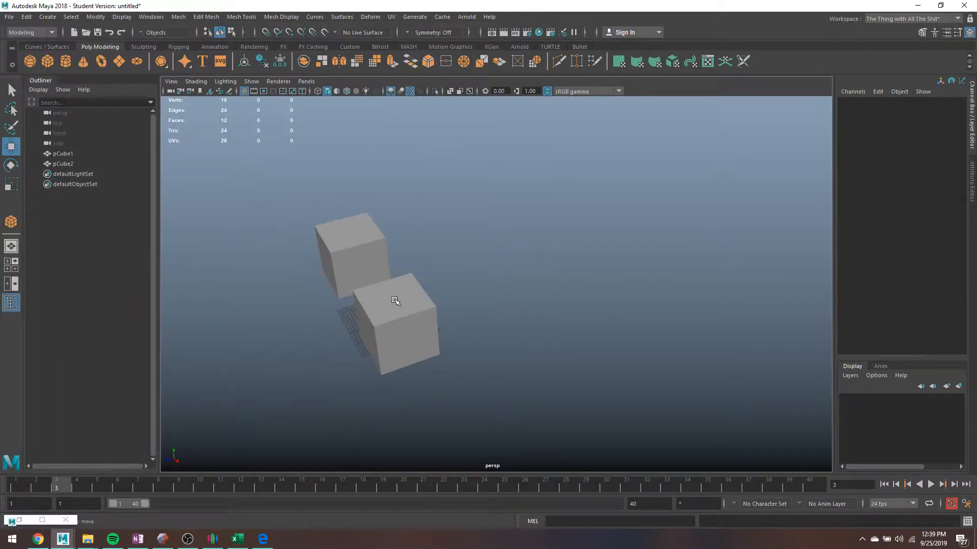
- Select pCube2 and play its animation briefly before stopping it
click(395, 300)
key(alt+v)
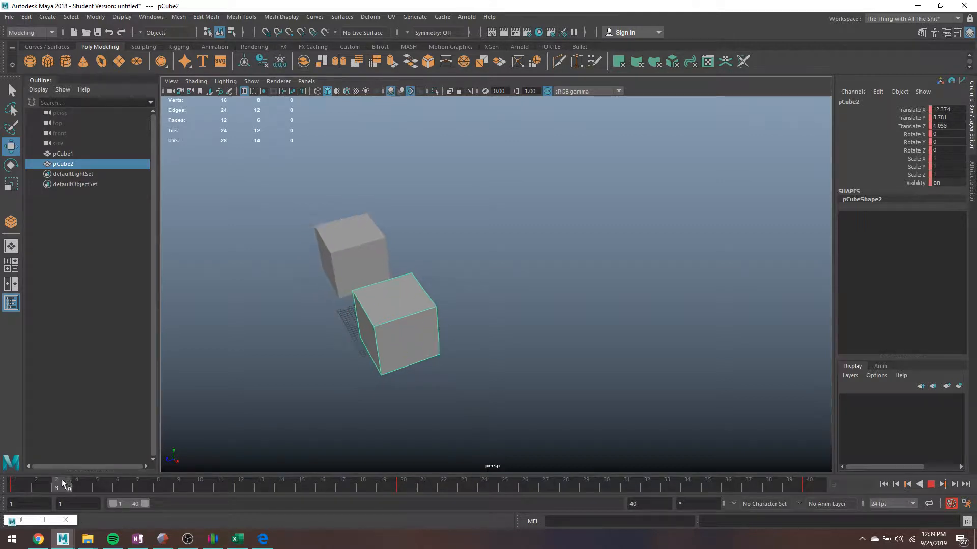
key(alt+v)
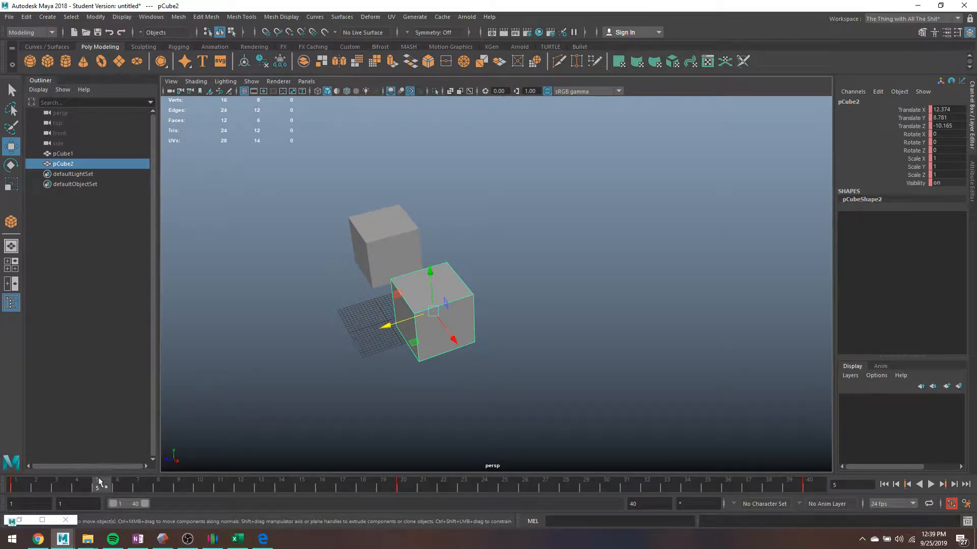
- Restore the Graph Editor, place it beside the viewport with both cubes in view, and widen it
click(20, 520)
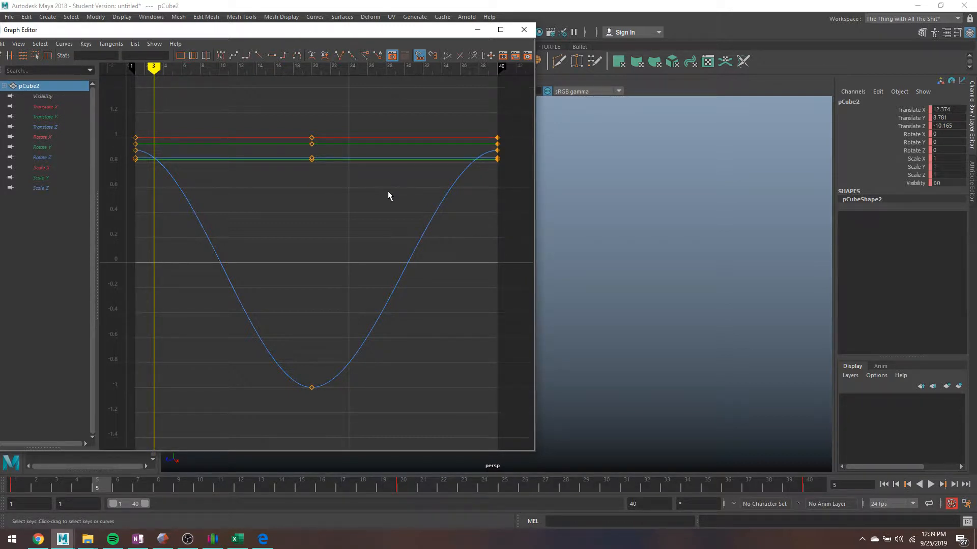
drag(359, 33, 799, 55)
alt+drag(338, 214, 226, 211)
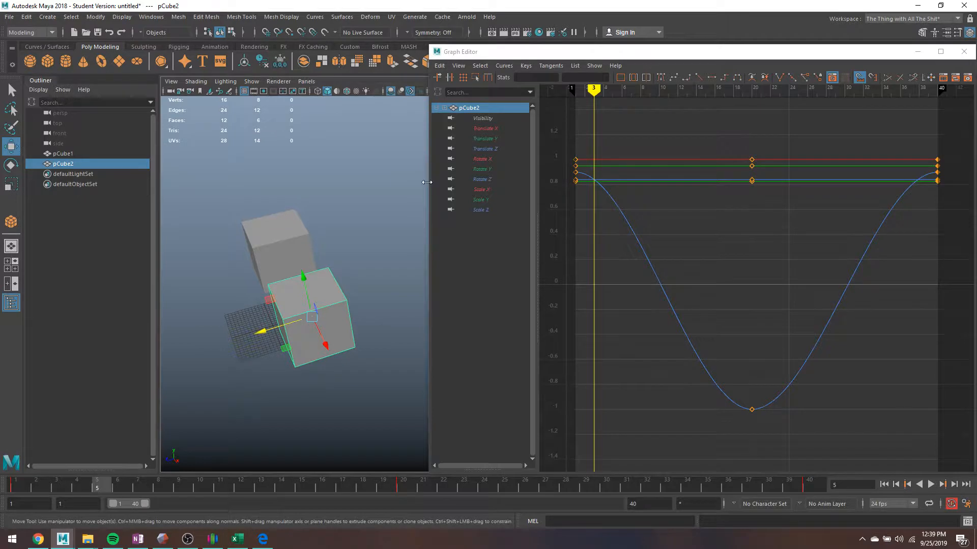
drag(430, 187, 364, 187)
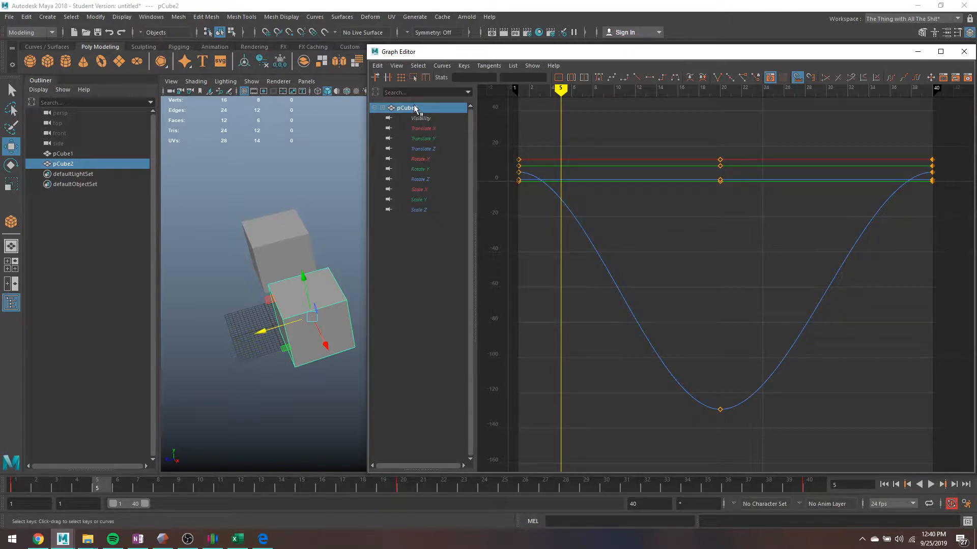
- Select both cubes with the Select tool to show their curves, and reduce the selection to pCube2 alone
click(336, 293)
key(q)
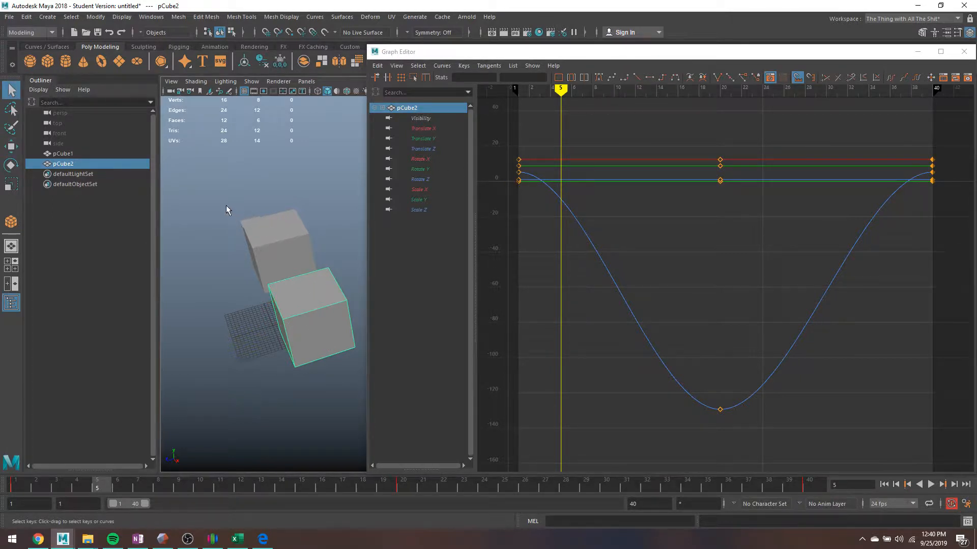
drag(206, 200, 378, 370)
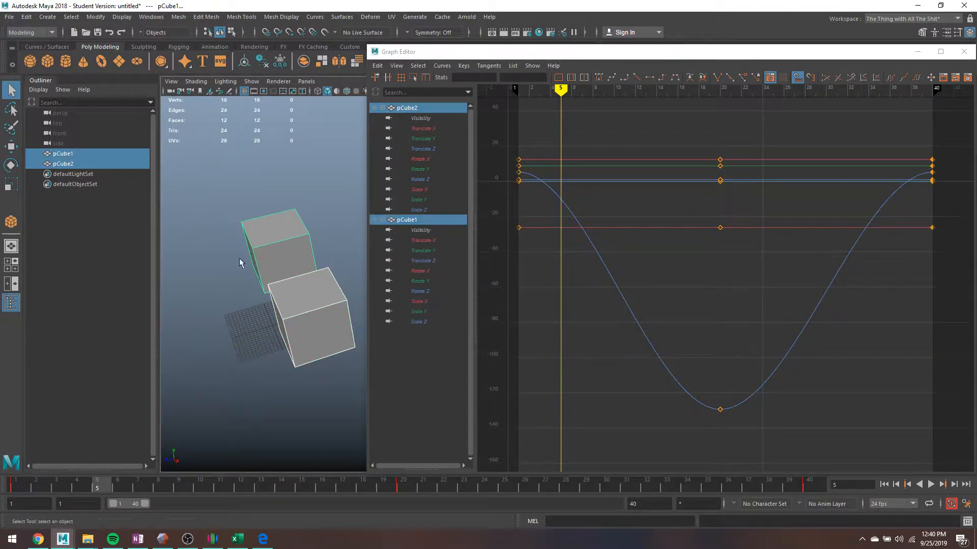
click(295, 296)
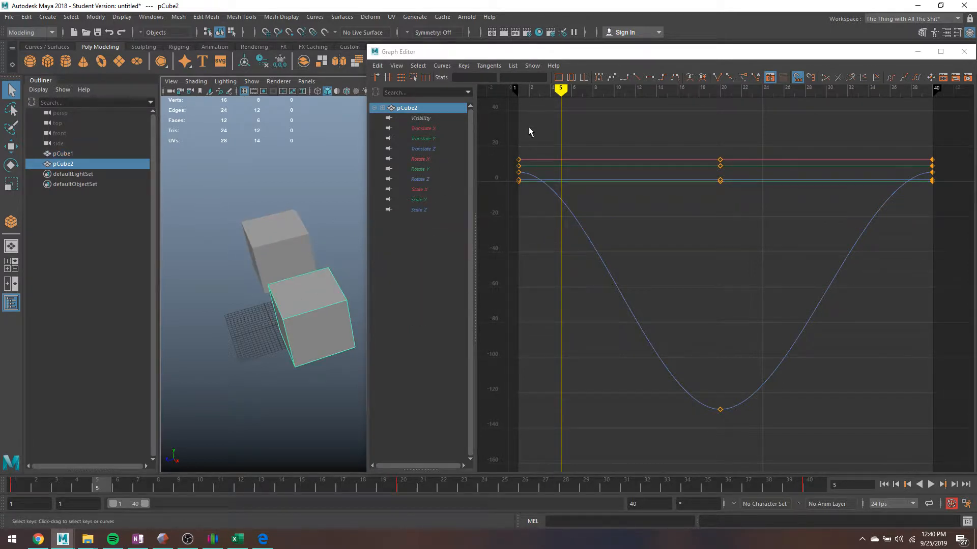
- Examine pCube2's translate, rotate and scale curves one at a time in the Graph Editor
click(427, 130)
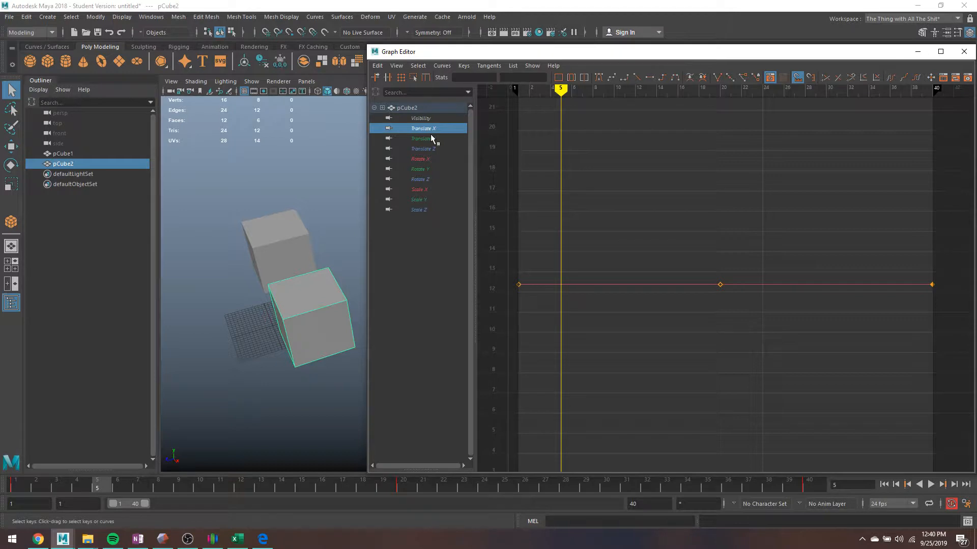
click(428, 139)
click(428, 148)
click(425, 159)
click(427, 169)
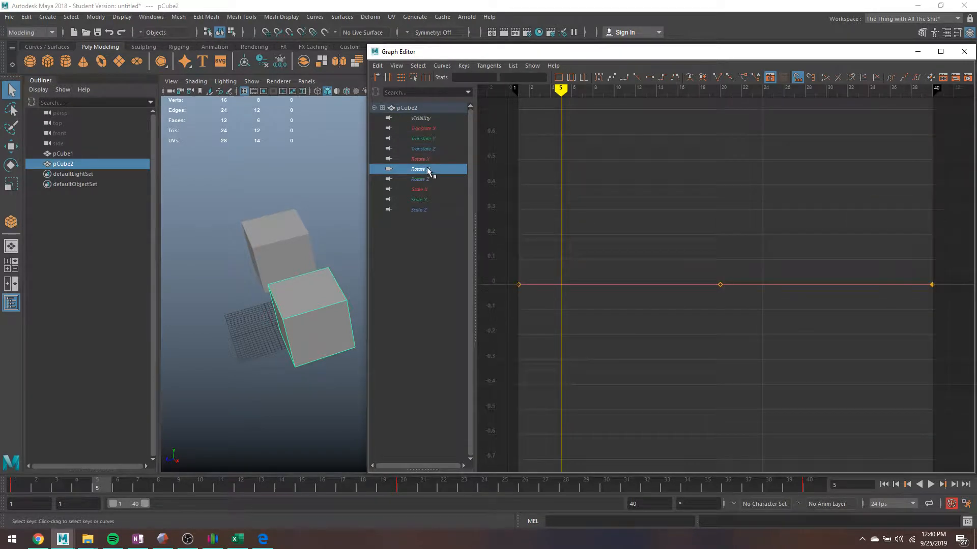
click(427, 179)
click(425, 189)
click(424, 200)
click(425, 210)
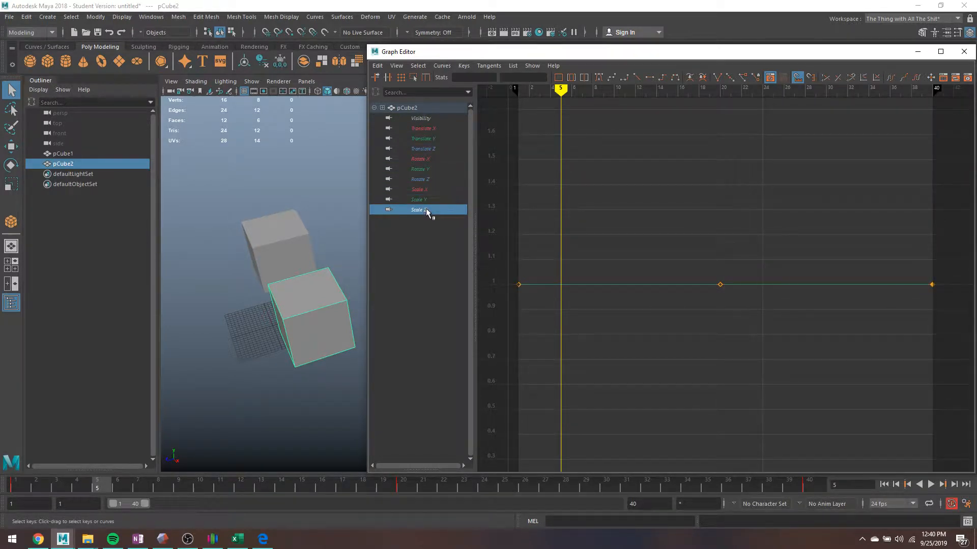
- Display only pCube2's Translate Z curve after rechecking the Rotate Z and Rotate Y curves
click(429, 178)
click(429, 170)
click(437, 148)
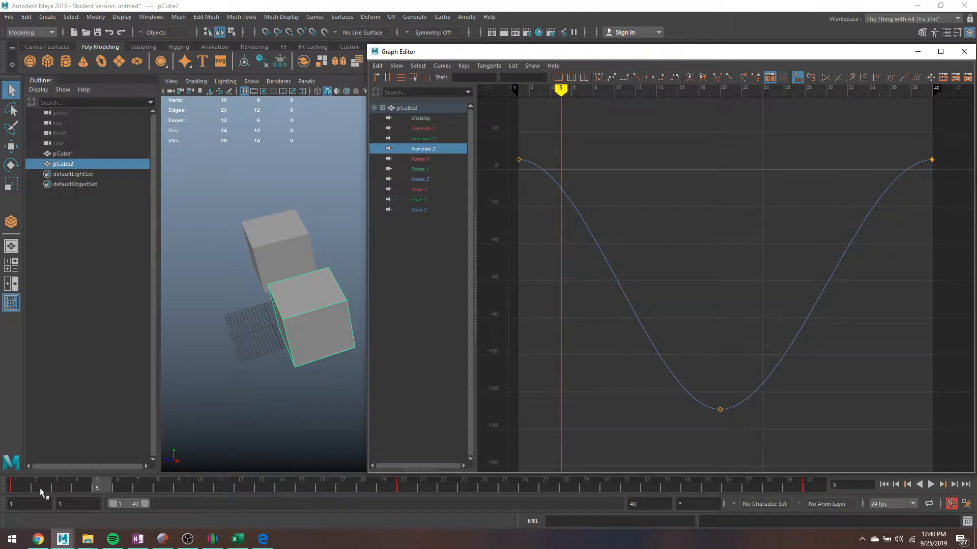
- Scrub the animation back and forth between frames 1 and 20, uncovering the viewport to compare the cube's motion with its Translate Z curve
click(4, 483)
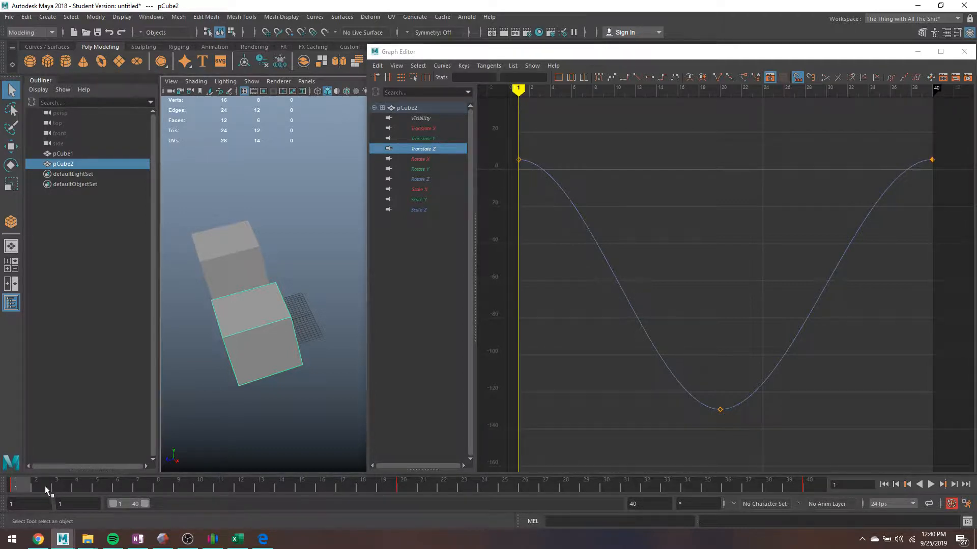
drag(45, 486, 403, 491)
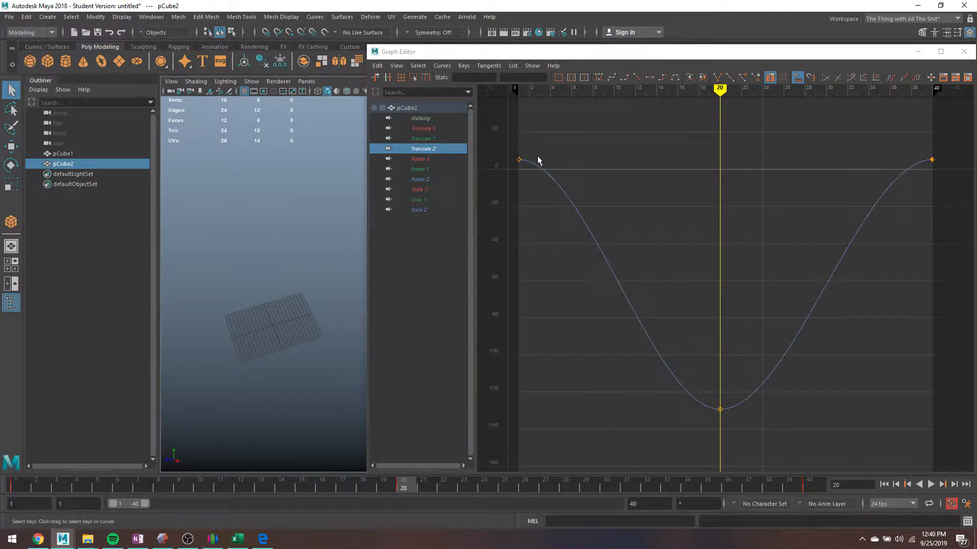
drag(538, 57, 706, 64)
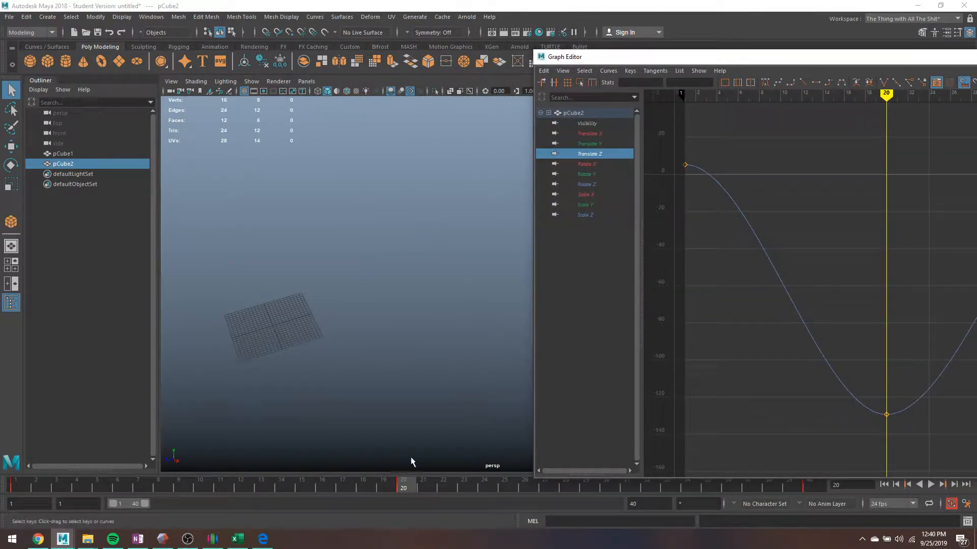
click(376, 487)
drag(376, 486, 38, 490)
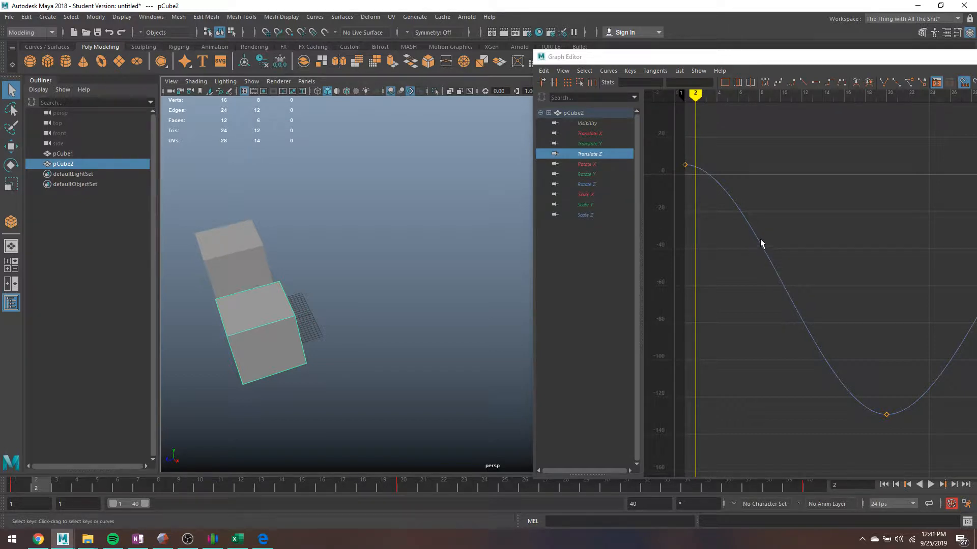
drag(747, 95, 789, 101)
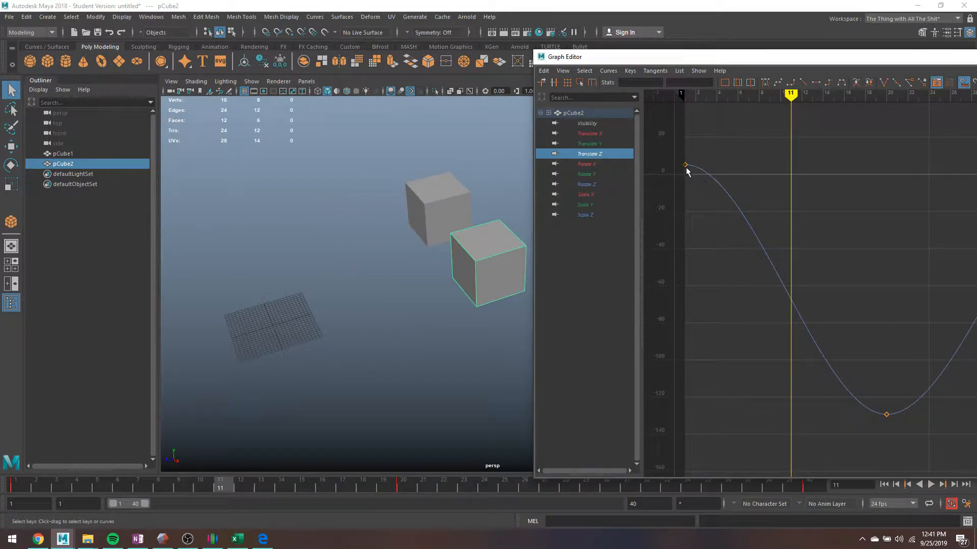
drag(705, 98, 739, 110)
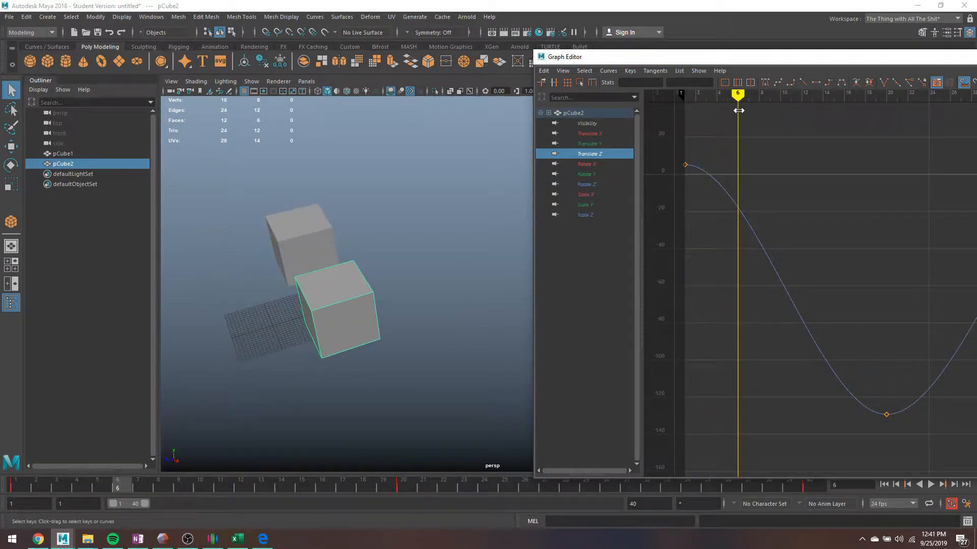
- Bring the whole Translate Z curve into view and select only its key at frame 20
drag(726, 57, 553, 36)
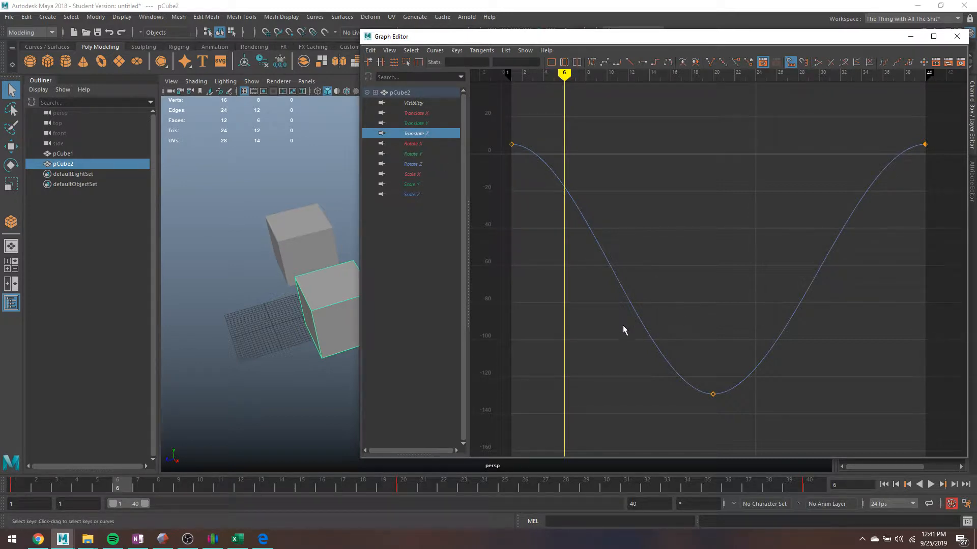
drag(632, 426, 778, 358)
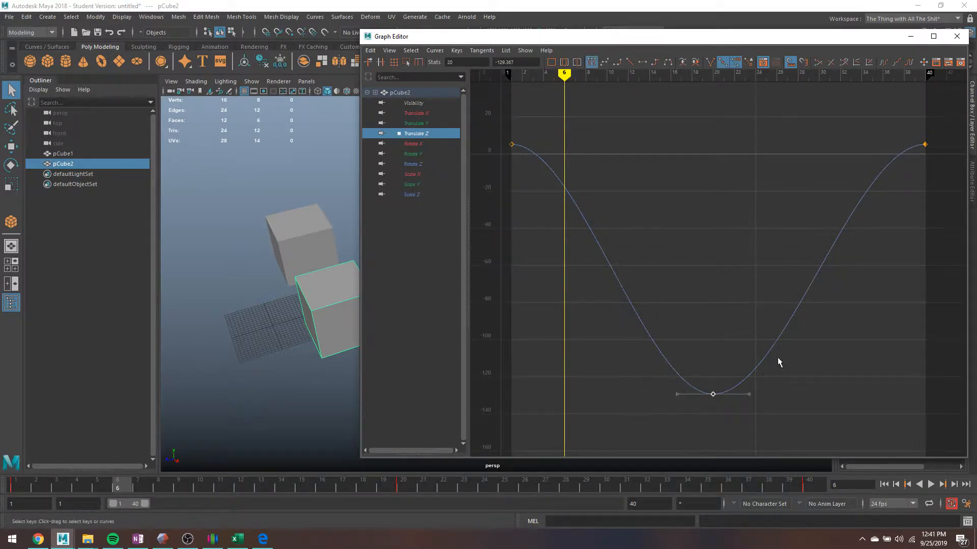
click(713, 283)
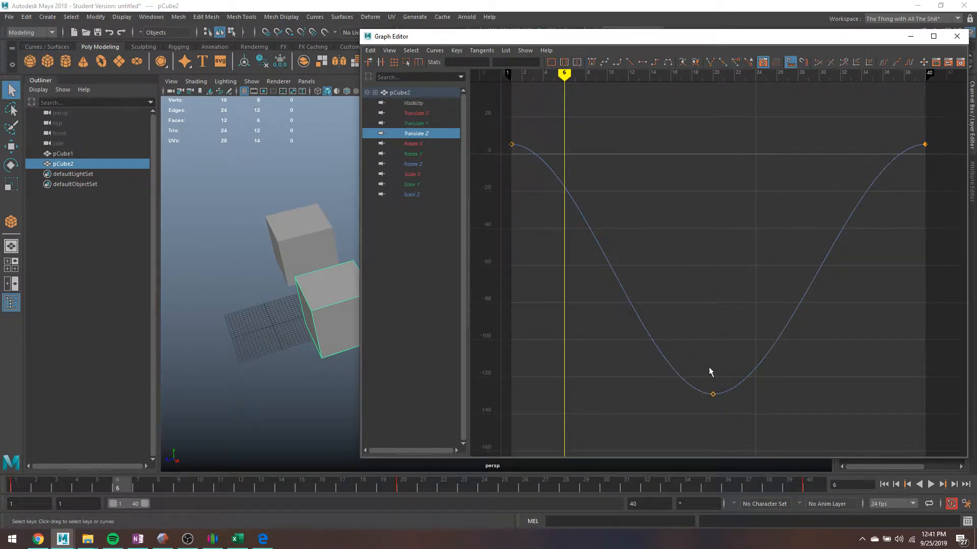
click(714, 395)
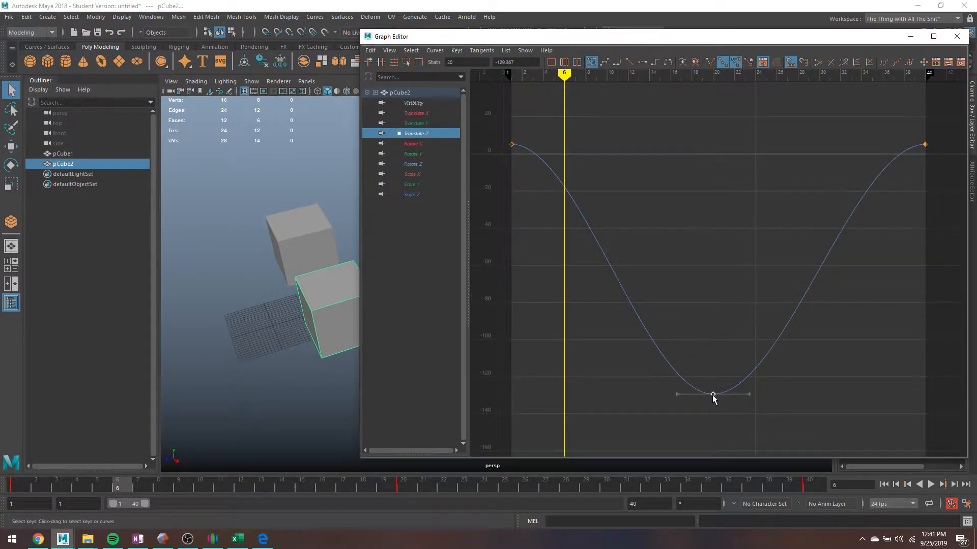
drag(588, 91, 947, 413)
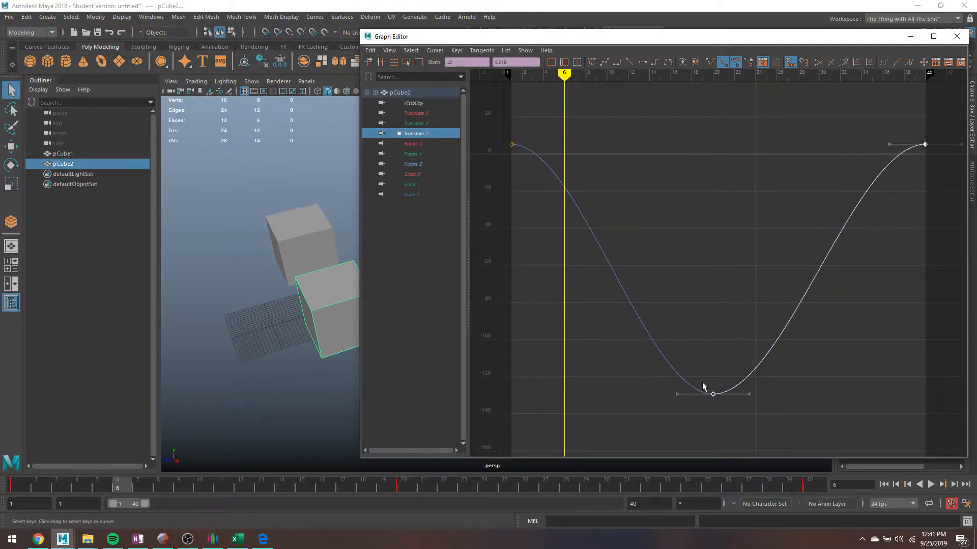
click(713, 394)
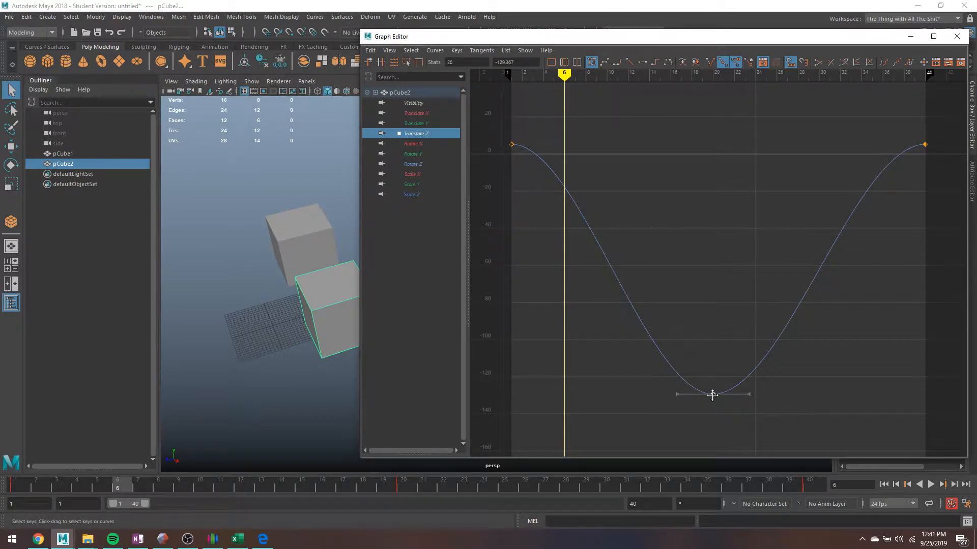
- Move pCube2's selected Translate Z key to frame 11 with a value of about -37.3
middle_drag(713, 396, 592, 289)
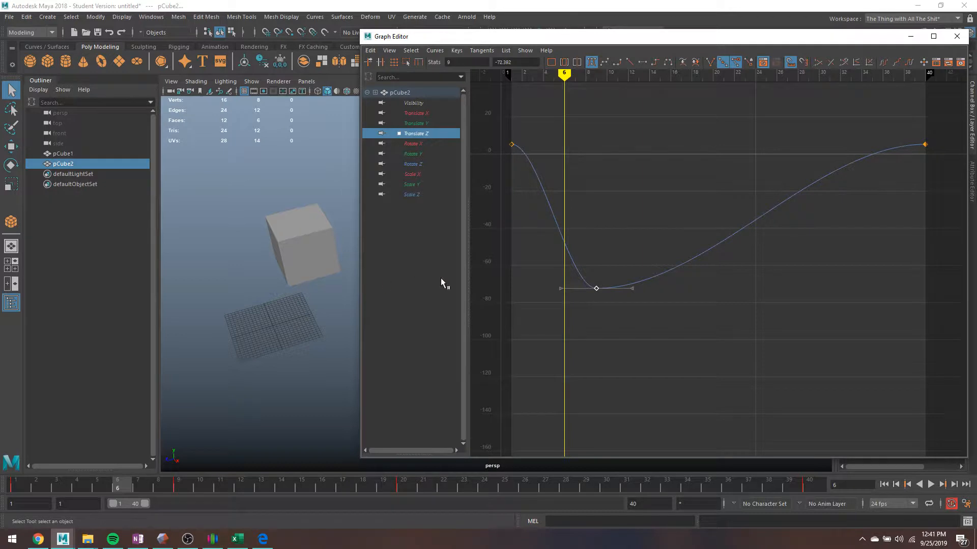
drag(487, 41, 630, 69)
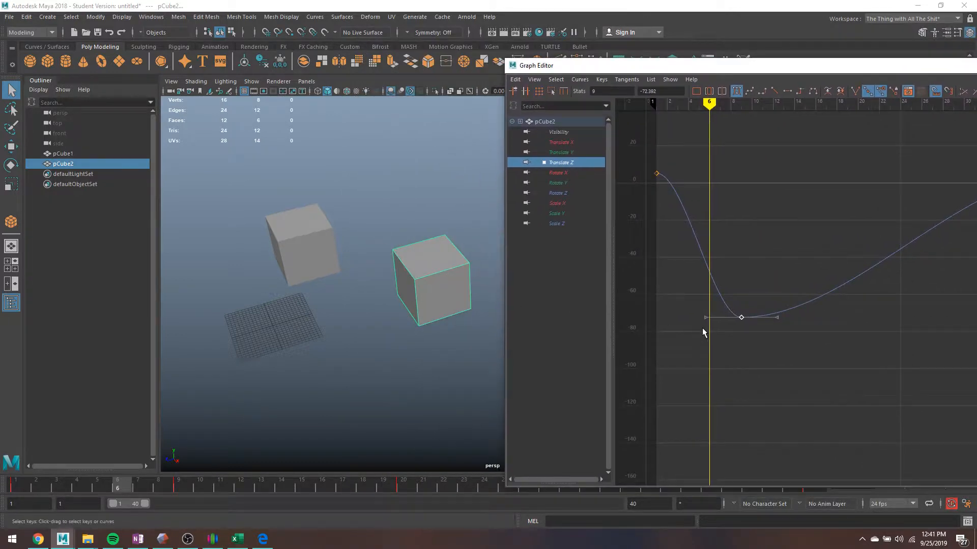
drag(738, 318, 759, 252)
- Minimise the Graph Editor and play the animation to compare pCube2's edited motion with pCube1, stopping playback at the end
drag(834, 69, 641, 129)
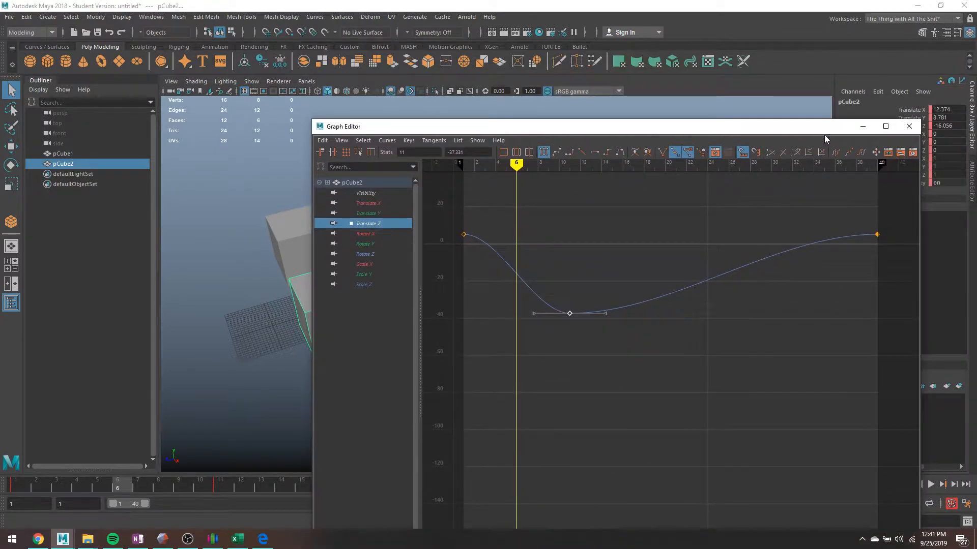
click(864, 128)
click(932, 485)
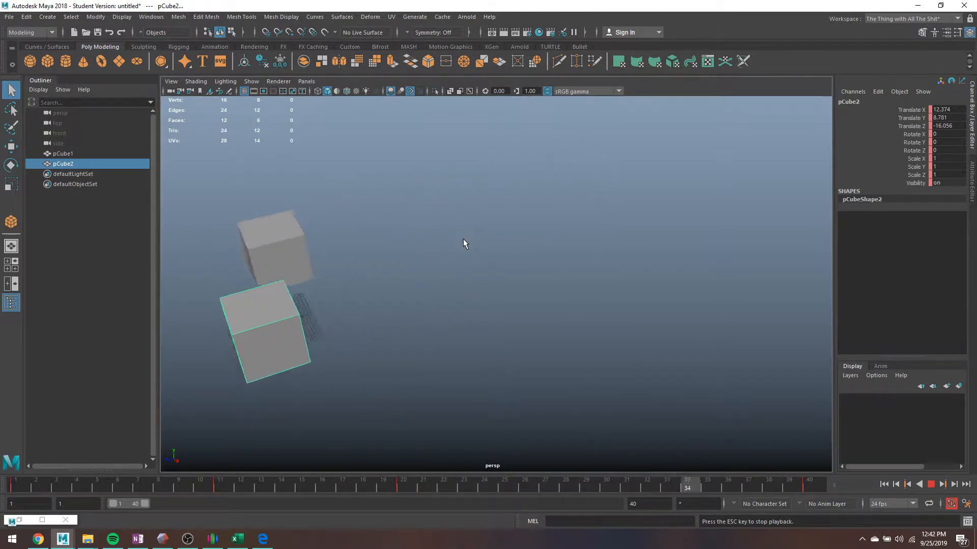
click(931, 485)
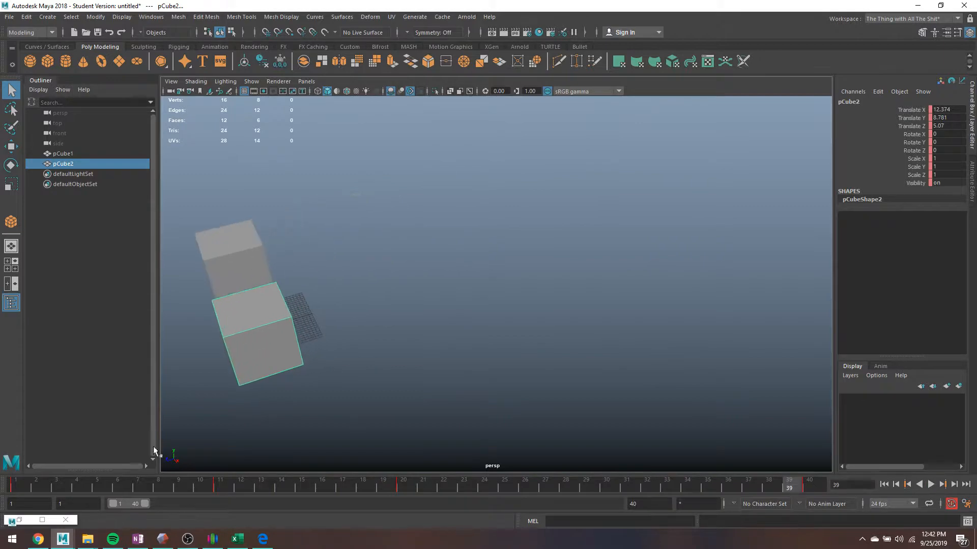
- Restore the Graph Editor as a floating window beside the cubes and undo the move of pCube2's Translate Z key
click(36, 518)
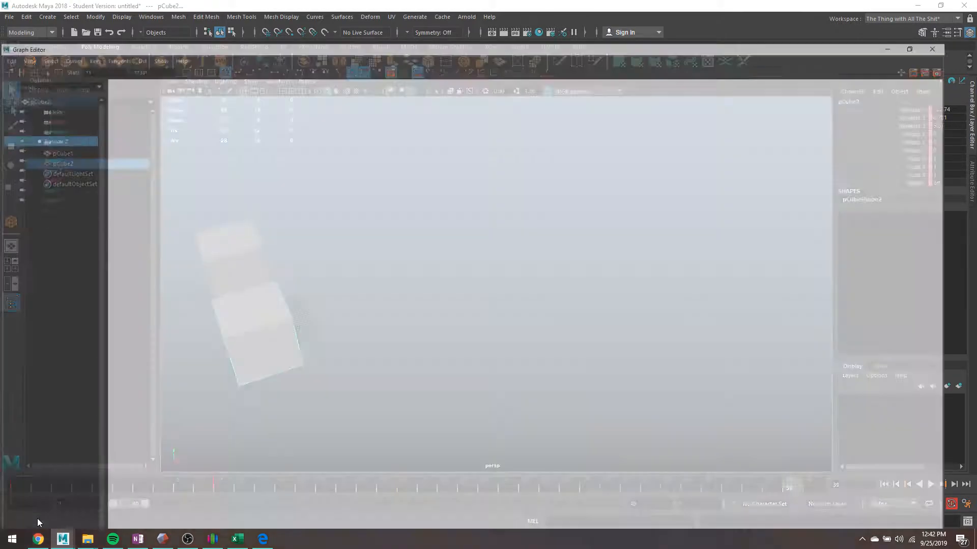
click(940, 5)
drag(605, 129, 633, 106)
drag(633, 162, 633, 162)
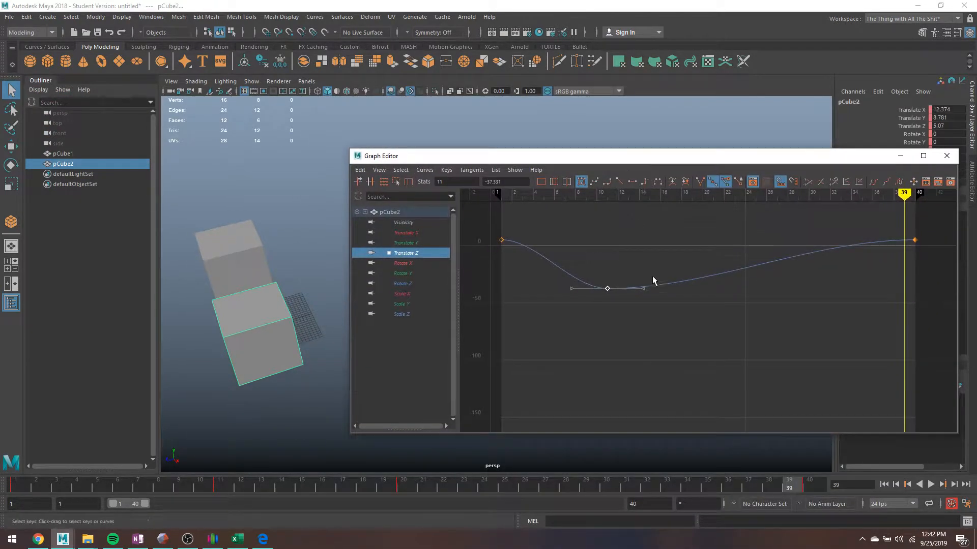
key(ctrl+z)
key(ctrl+z)
key(ctrl+z)
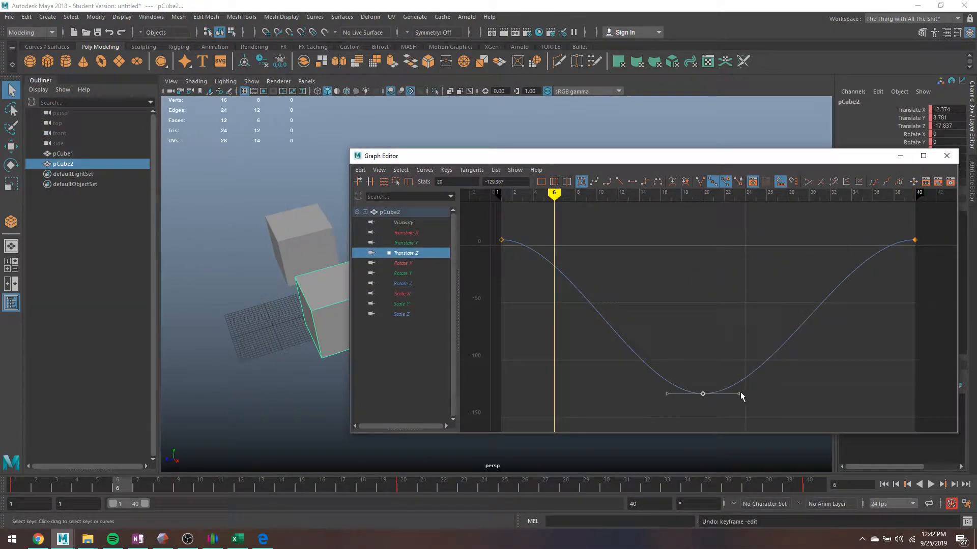
- Rotate the tangent of pCube2's Translate Z key at frame 20 until it is nearly vertical, and play the animation to see the effect
drag(742, 394, 719, 381)
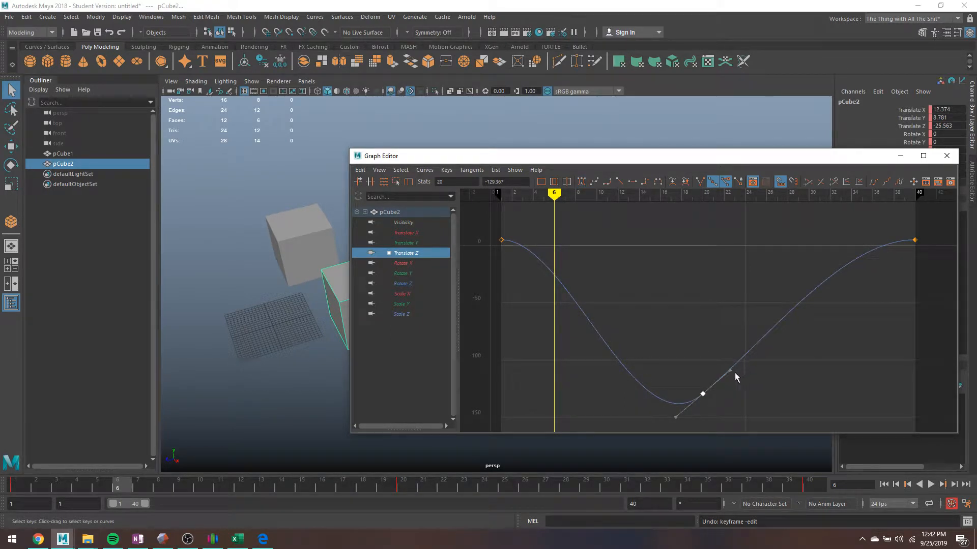
drag(730, 370, 704, 423)
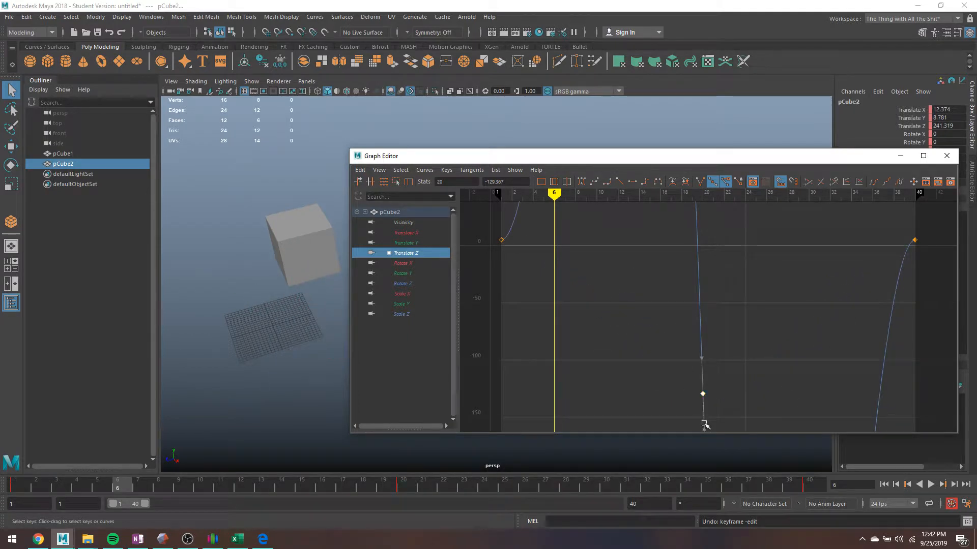
key(a)
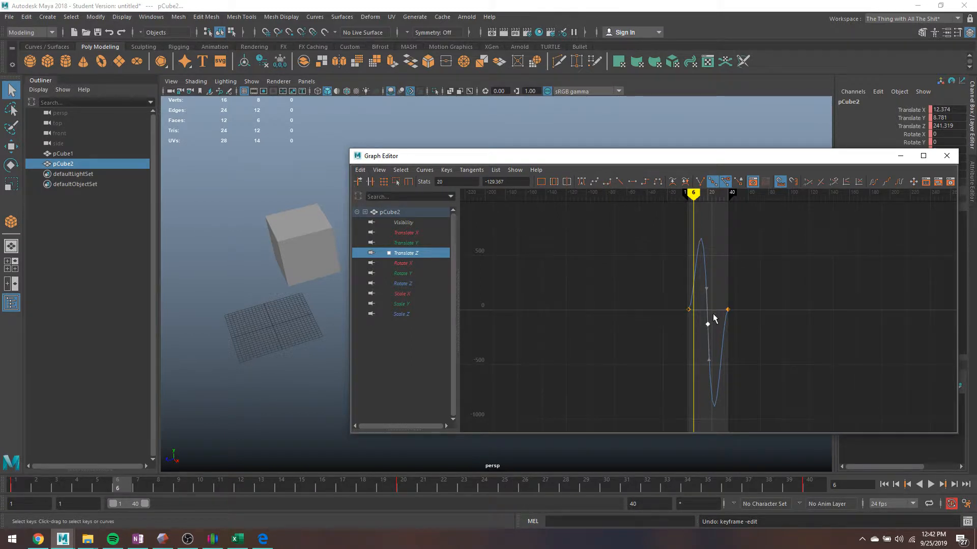
scroll(712, 315, up, 5)
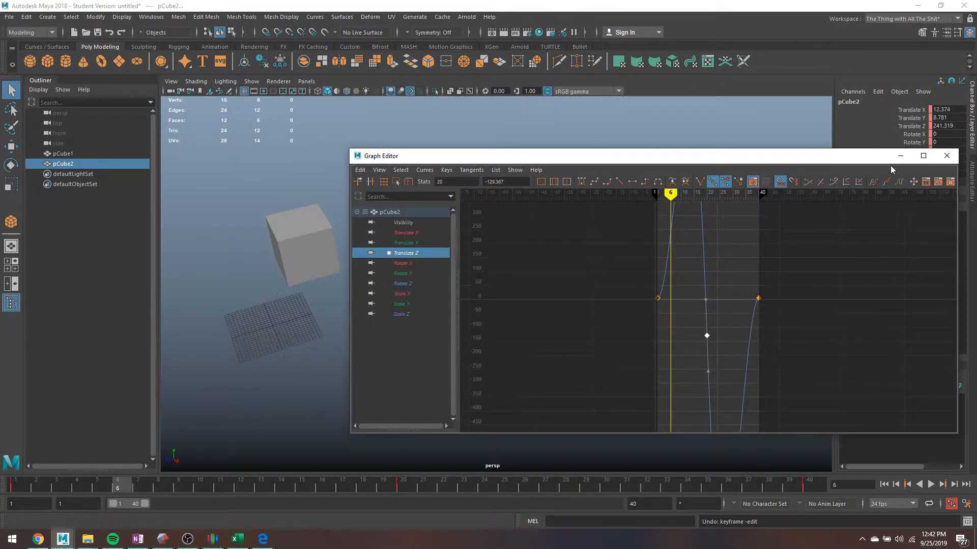
click(901, 156)
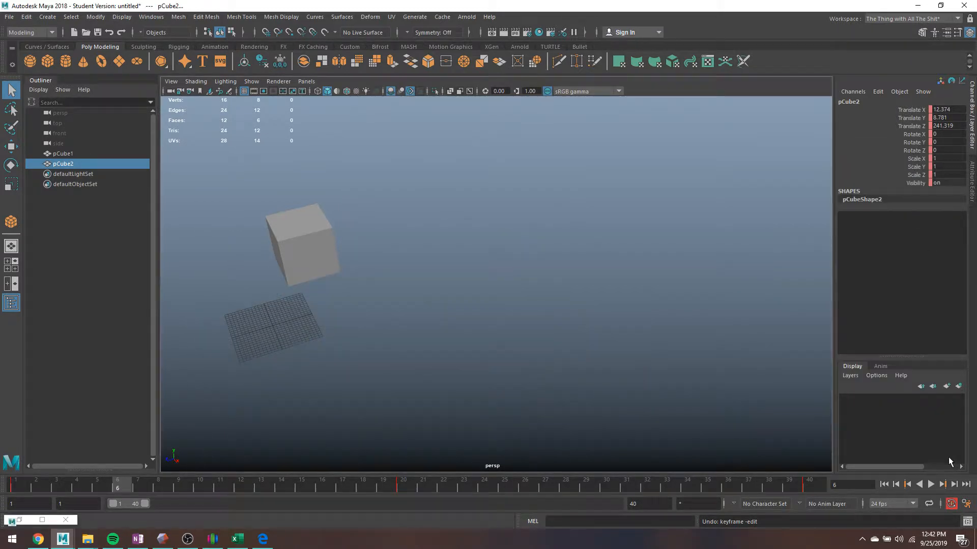
click(931, 485)
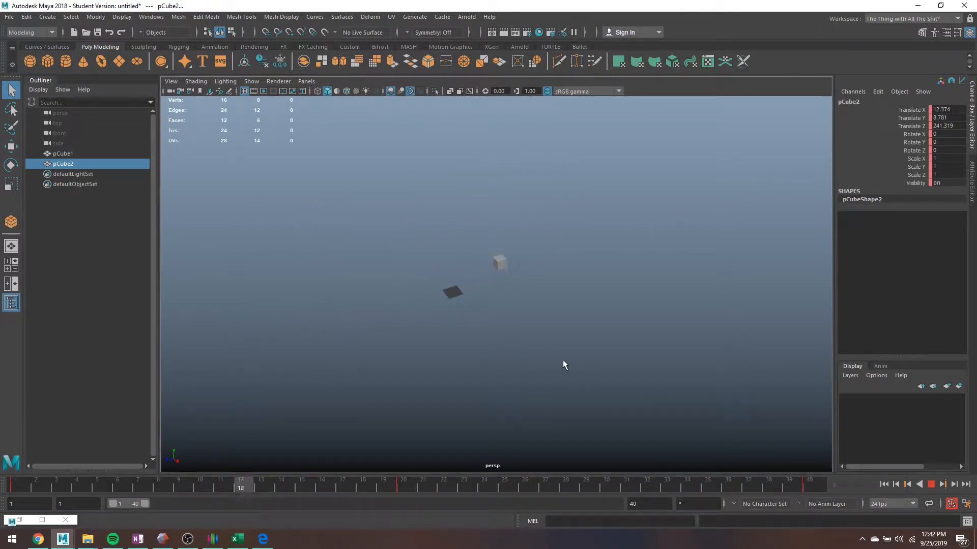
- Undo the tangent rotations on pCube2's Translate Z curve and watch the cubes' motion in the viewport, stopping playback
click(18, 520)
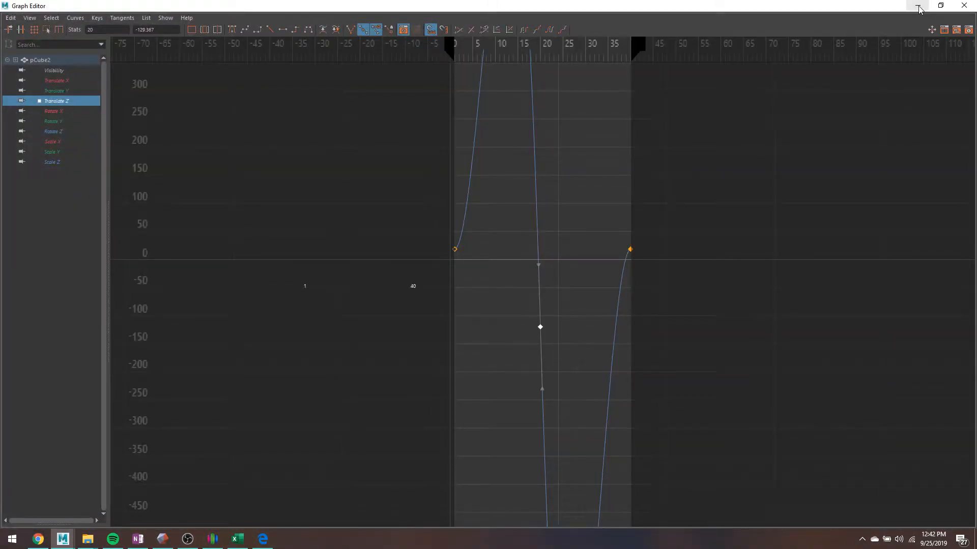
key(ctrl+z)
key(ctrl+z)
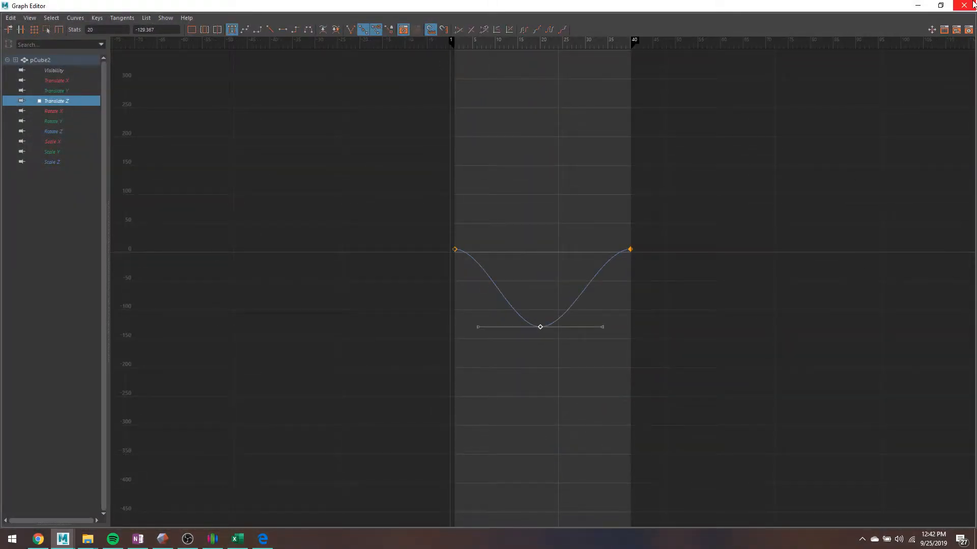
click(917, 6)
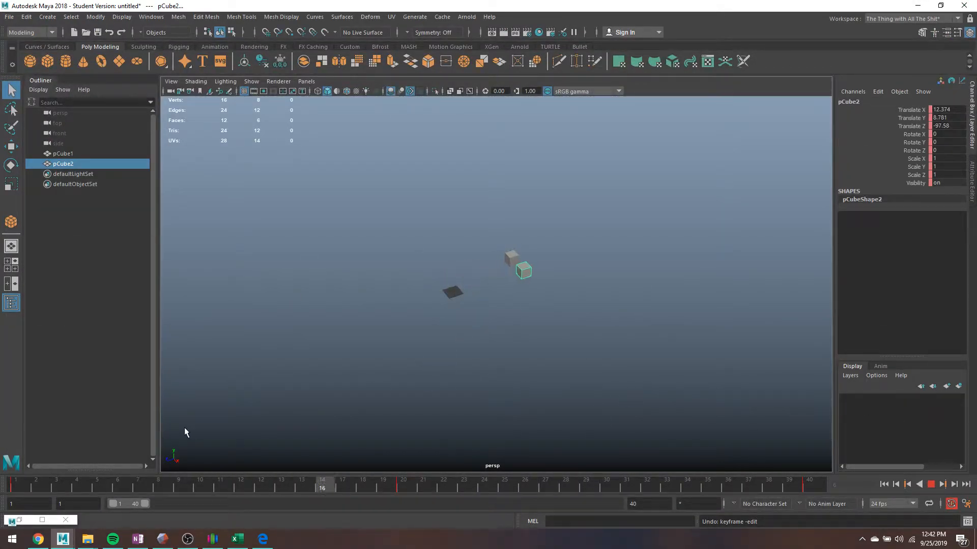
key(Escape)
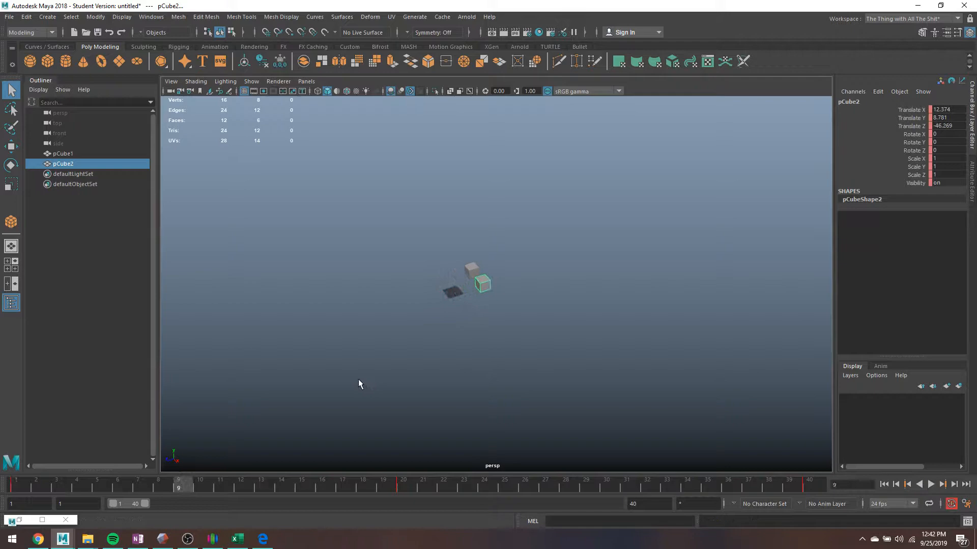
- Reopen the Graph Editor with the whole Translate Z curve in view, undoing an accidental shift of the frame-20 key
click(19, 518)
scroll(656, 234, up, 12)
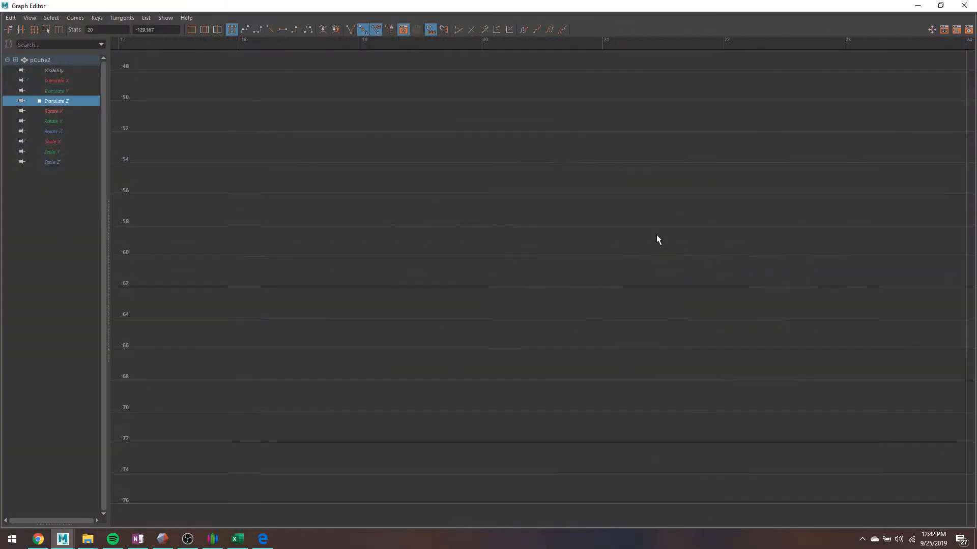
scroll(657, 234, down, 10)
scroll(591, 331, up, 5)
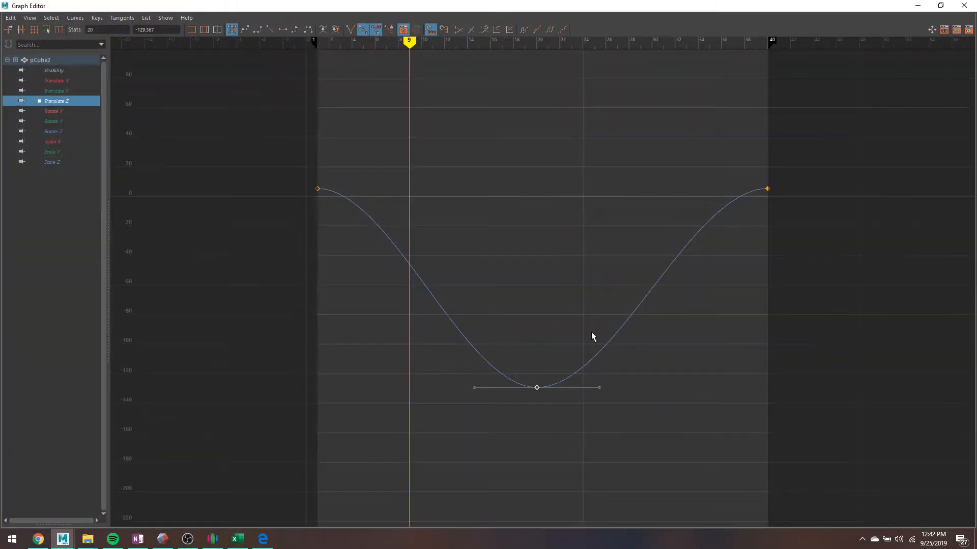
scroll(592, 330, down, 7)
scroll(580, 259, up, 5)
middle_drag(575, 324, 579, 281)
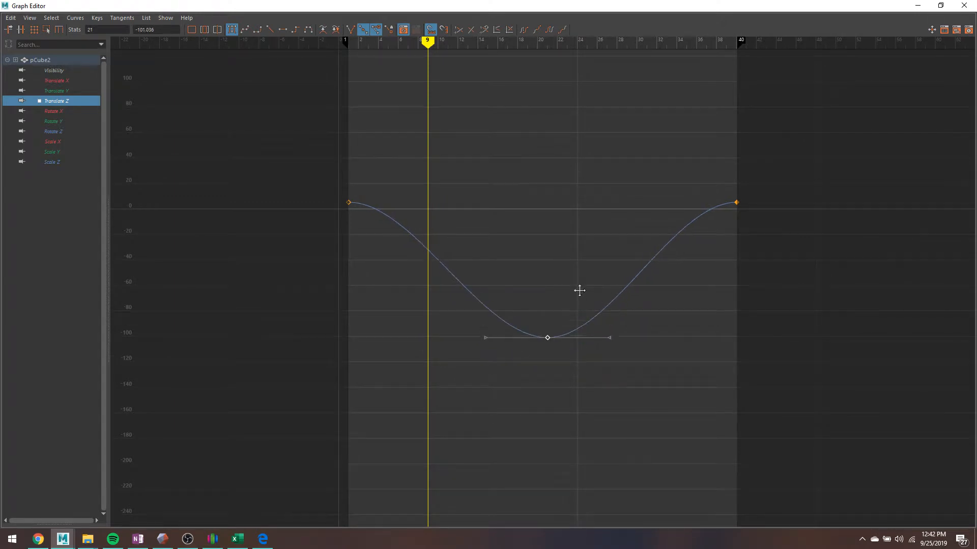
key(ctrl+z)
- Rotate the frame-20 key's outgoing tangent handle to show both sides pivoting together, and undo the rotations
click(601, 375)
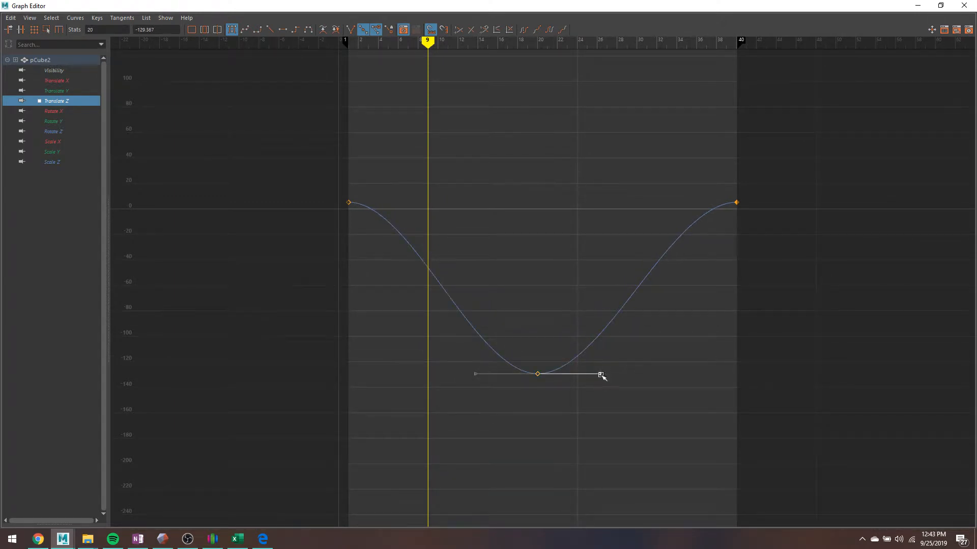
middle_drag(601, 374, 492, 329)
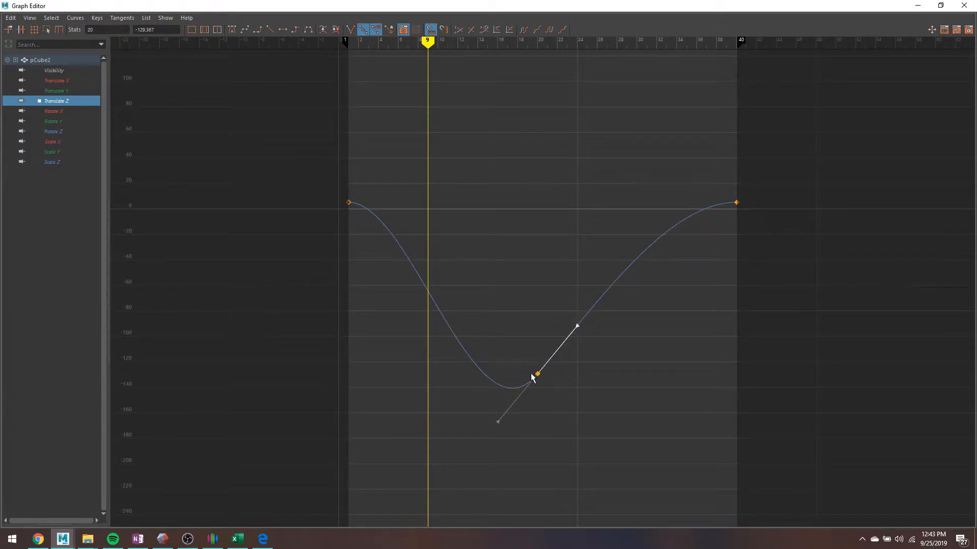
middle_drag(579, 329, 598, 366)
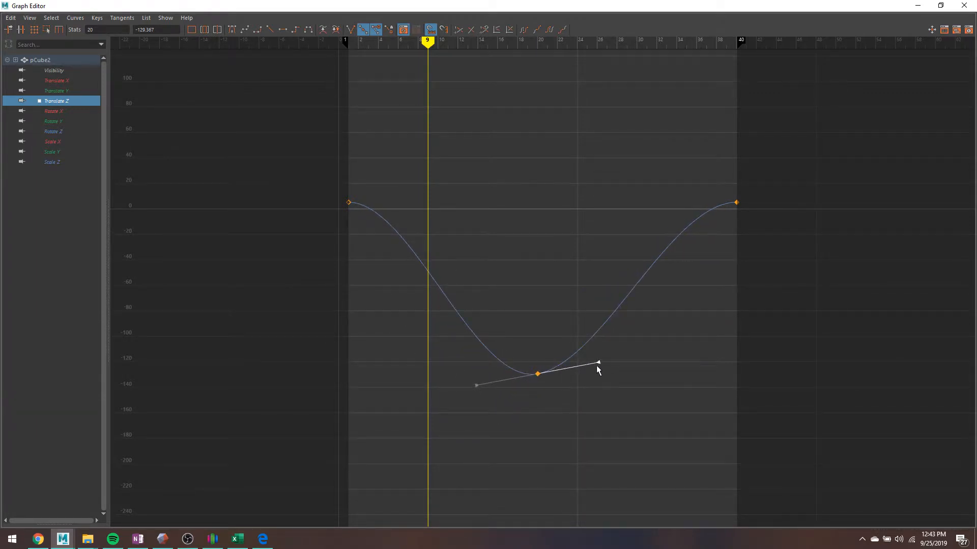
key(ctrl+z)
key(ctrl+z)
- Select the Translate Z key at frame 20 and break its tangents
click(538, 376)
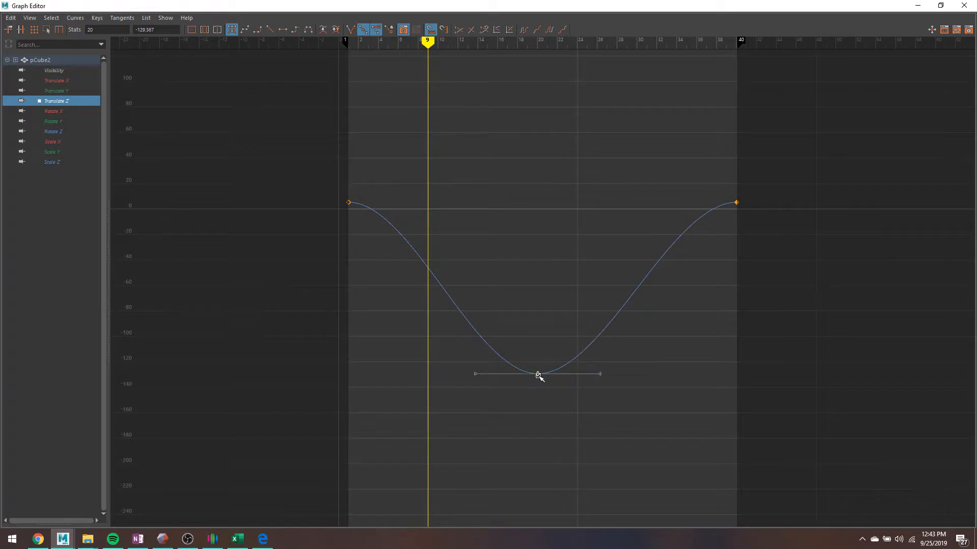
right_click(538, 377)
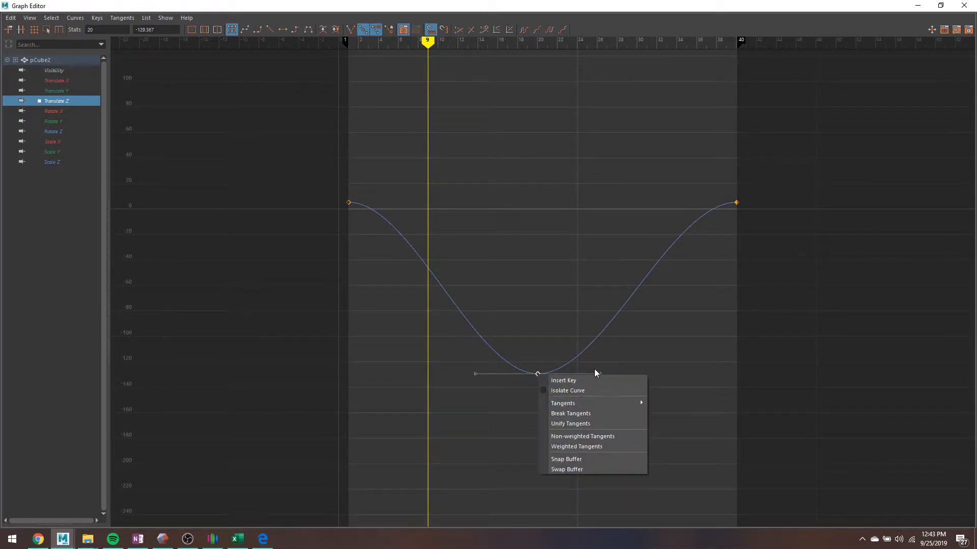
click(569, 413)
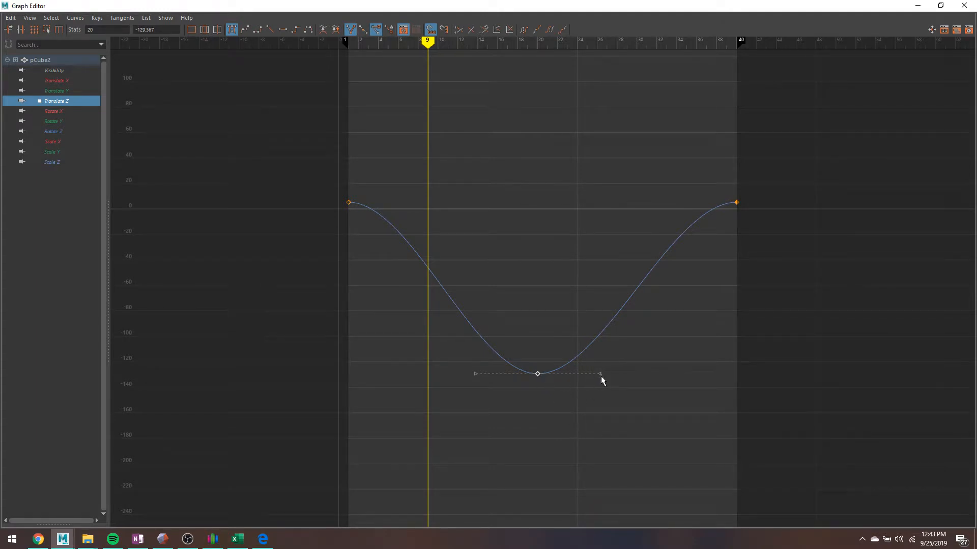
- Pull only the frame-20 key's outgoing tangent handle downward, inspect the reshaped curve, and undo the change
drag(599, 373, 559, 408)
key(a)
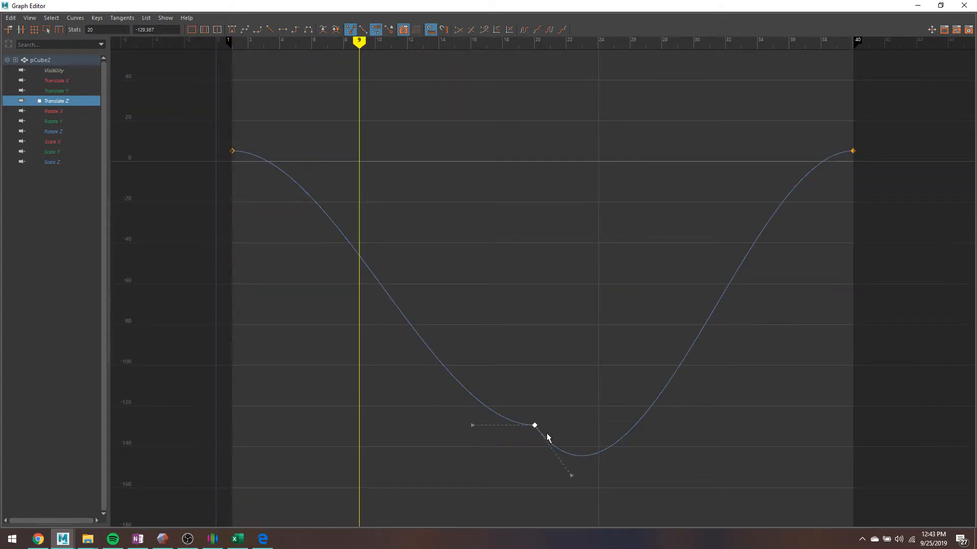
key(ctrl+z)
- Pull the frame-20 key's incoming handle steeply downward, unify the angled tangents, and rotate both handles together
drag(472, 426, 509, 482)
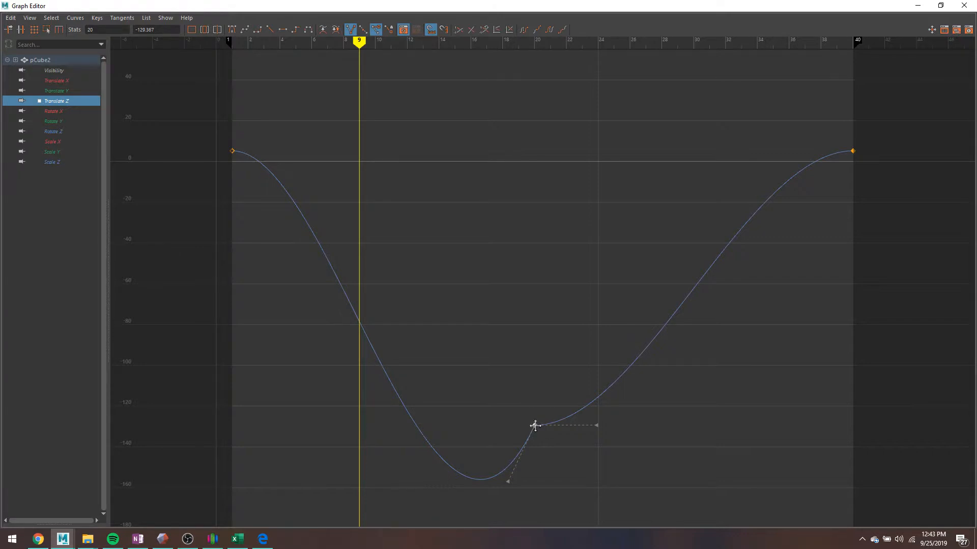
right_click(535, 426)
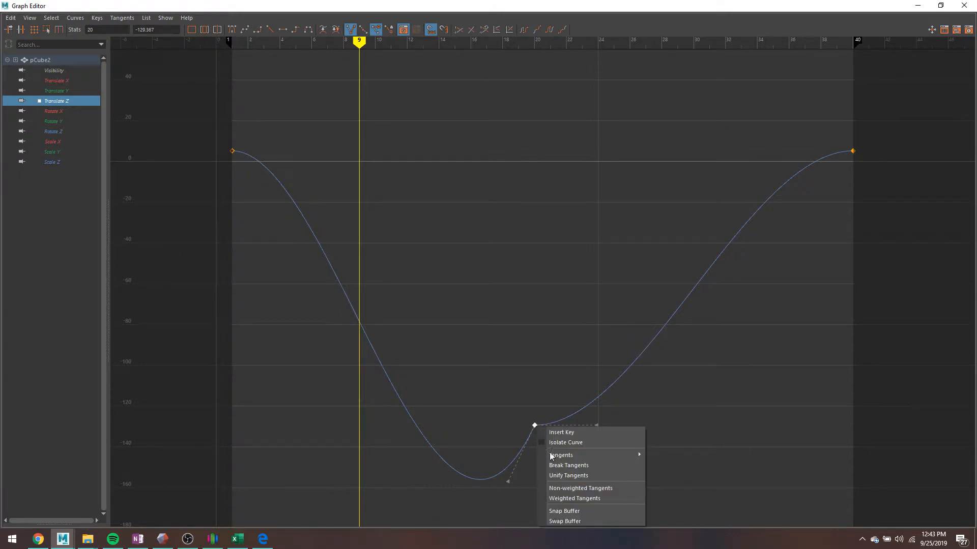
click(564, 476)
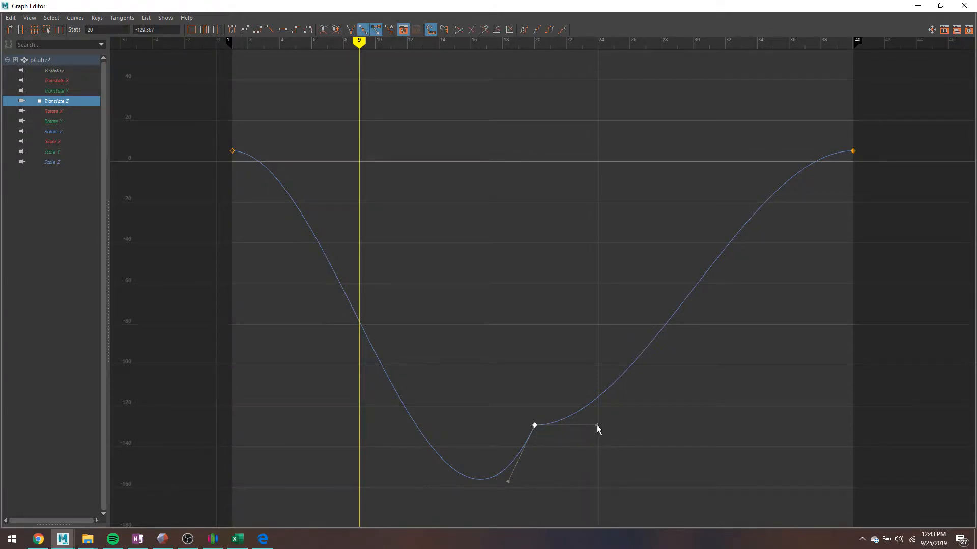
drag(597, 427, 566, 444)
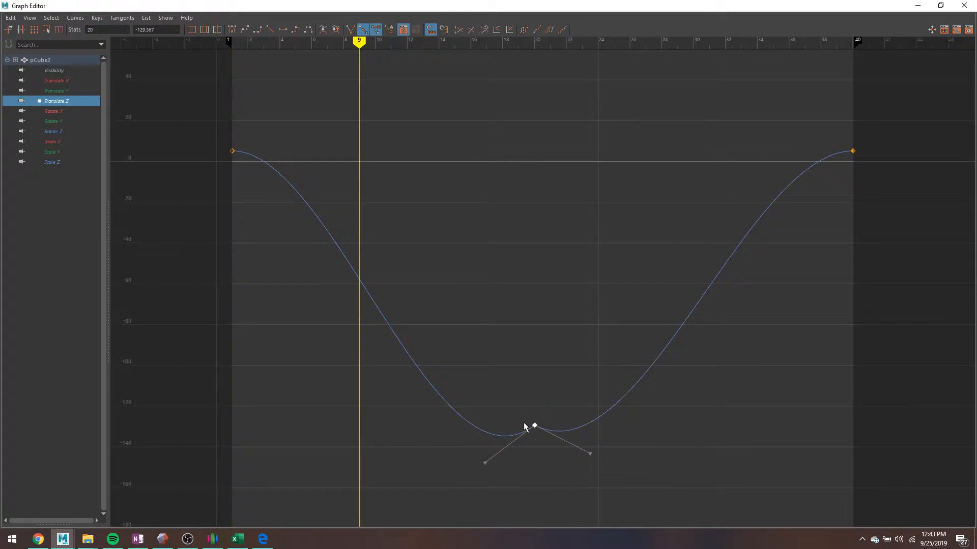
- Undo the handle rotations and tangent unification on the frame-20 key, and float the Graph Editor over the viewport
key(ctrl+z)
key(ctrl+z)
key(ctrl+z)
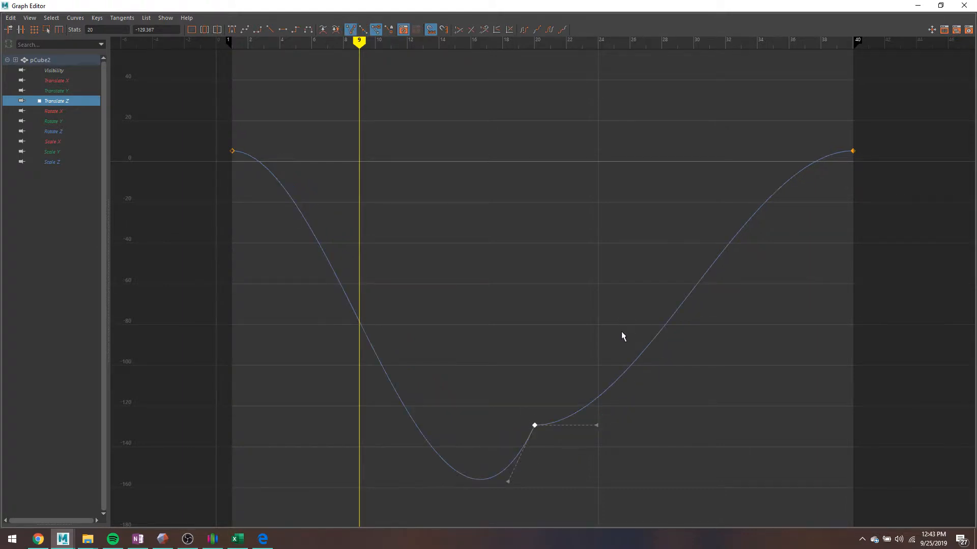
click(916, 5)
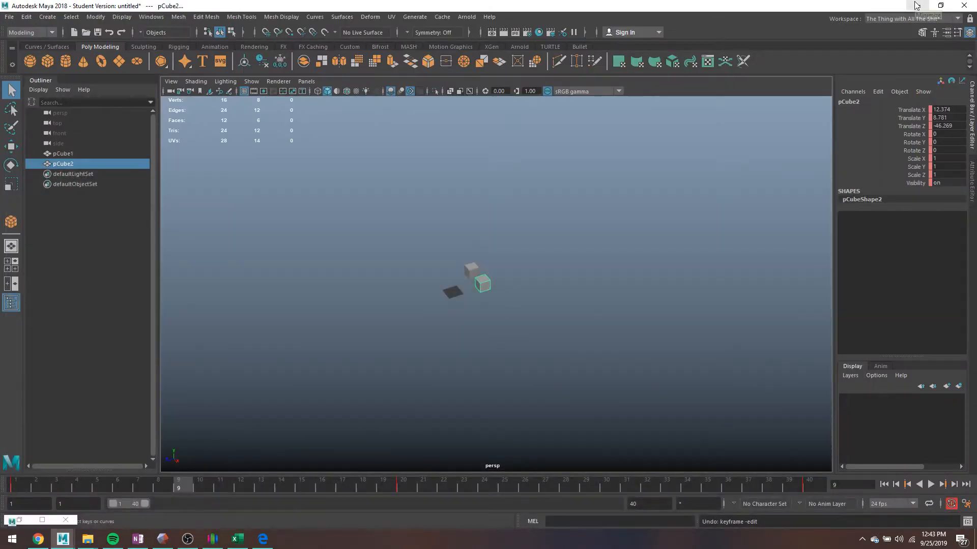
click(29, 521)
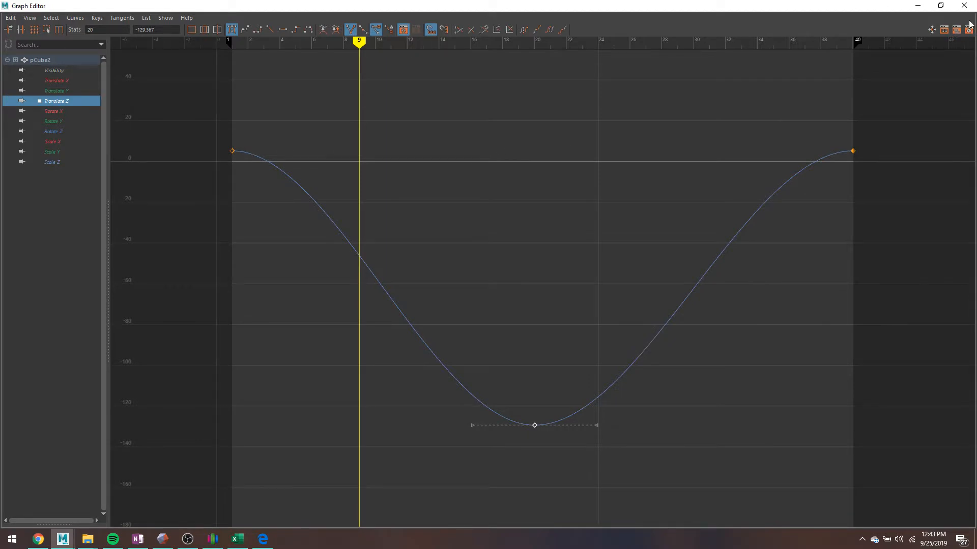
click(941, 6)
drag(674, 158, 727, 163)
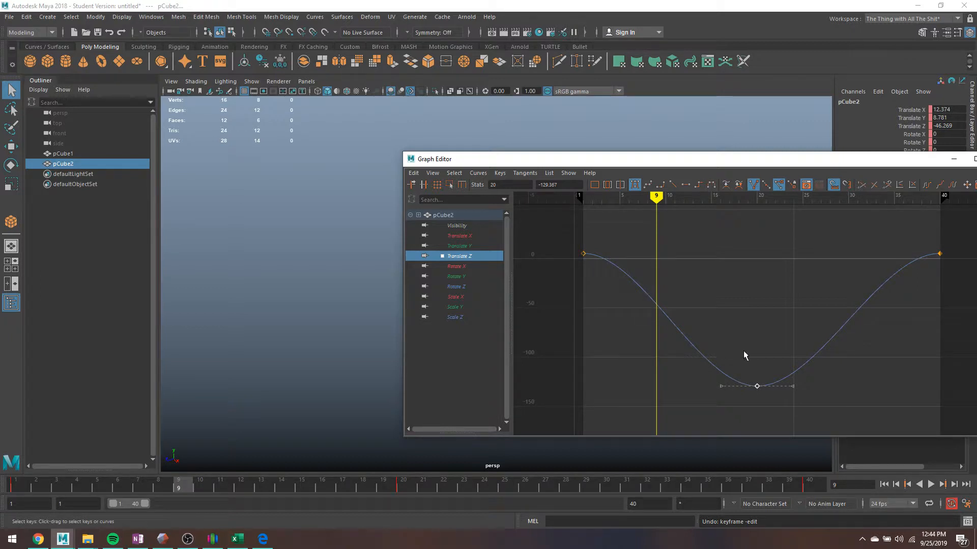
- Try linear tangents on the Translate Z key at frame 20 and undo them
click(676, 185)
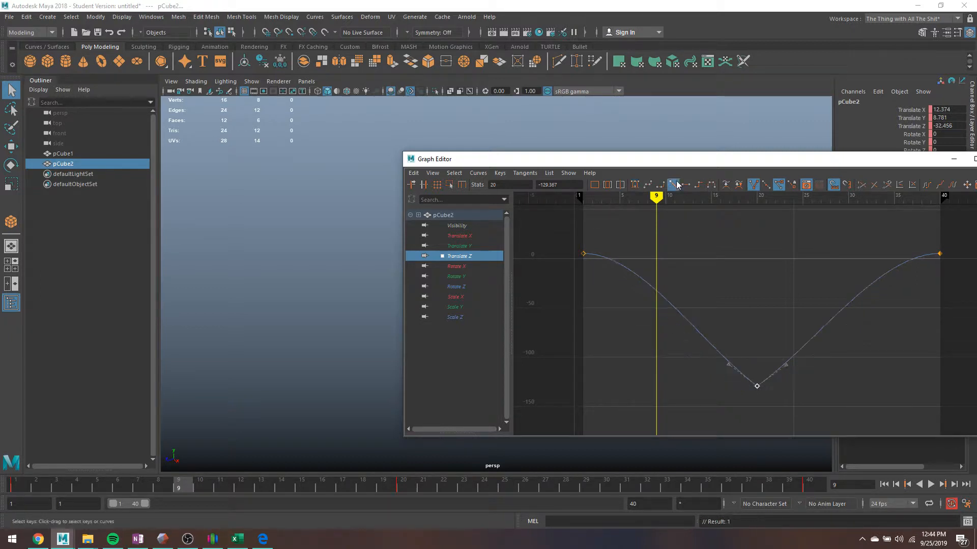
key(ctrl+z)
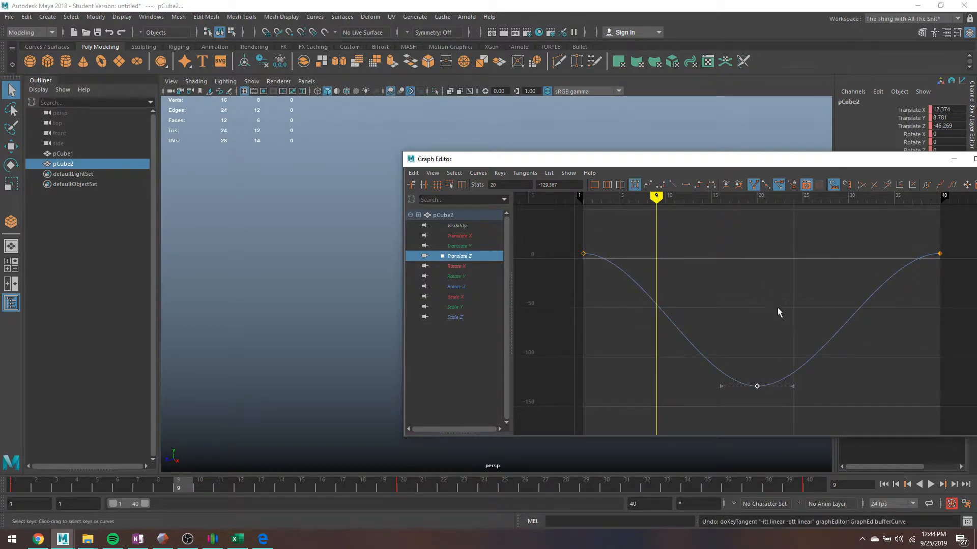
- Unify the tangents of the Translate Z key at frame 20 and select the curve's key at frame 1
right_click(757, 387)
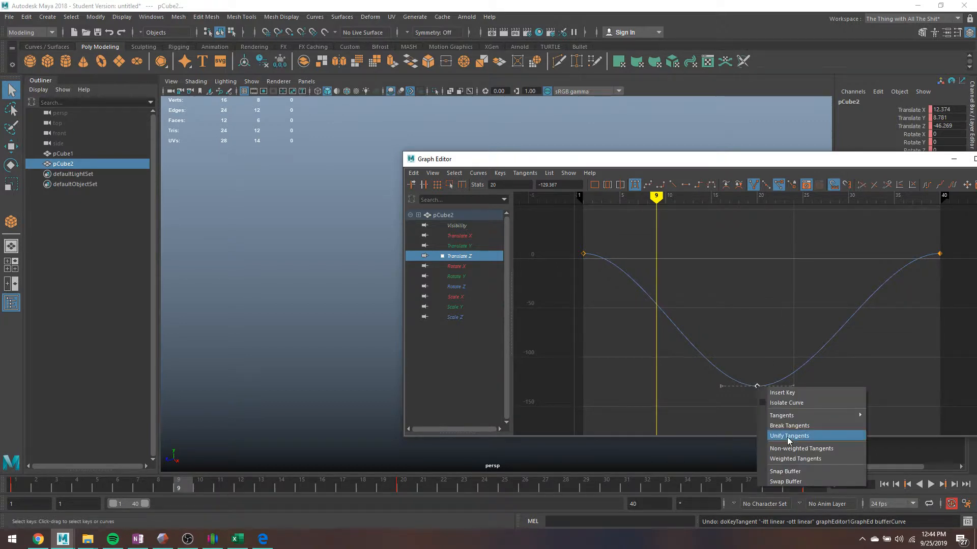
click(788, 436)
drag(649, 303, 670, 312)
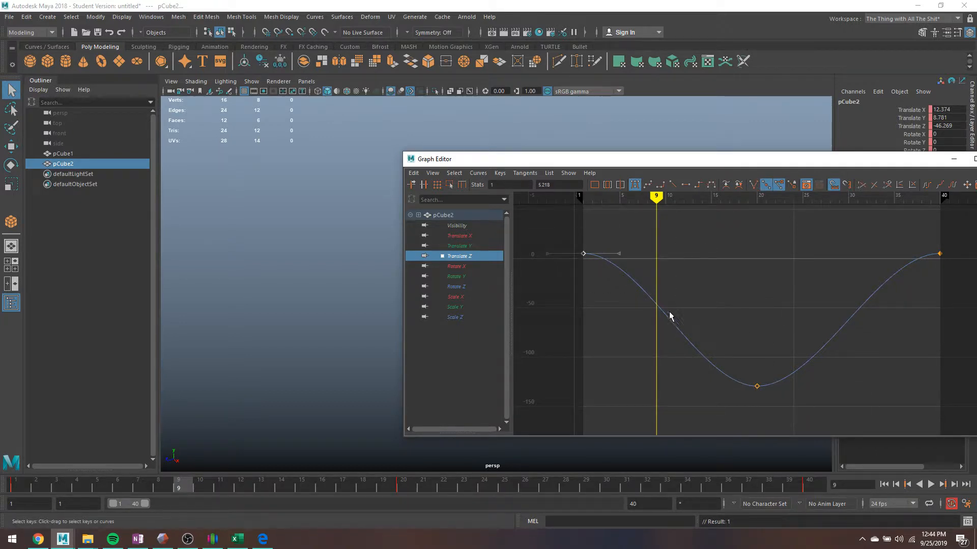
- Apply linear tangents to the Translate Z keys at frame 1 and frame 40
click(677, 188)
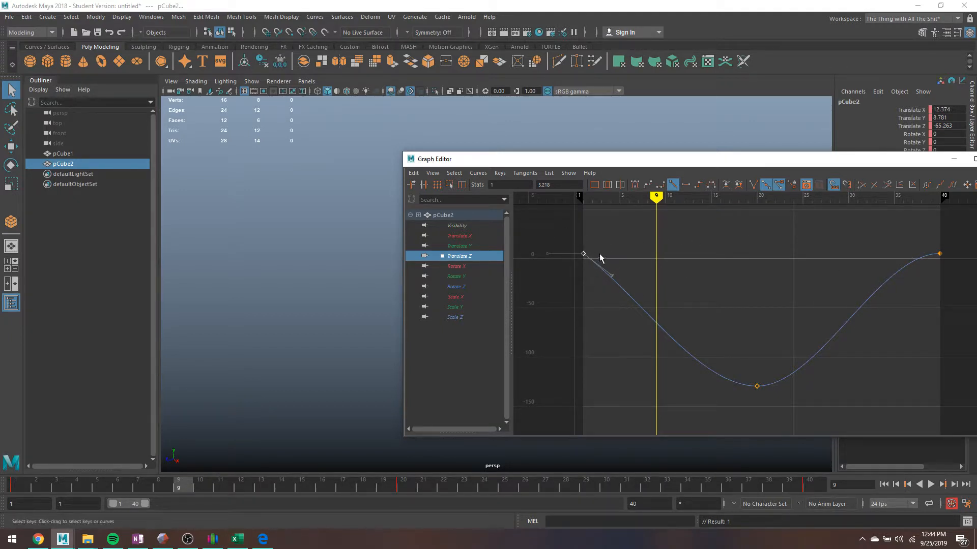
drag(930, 233, 967, 305)
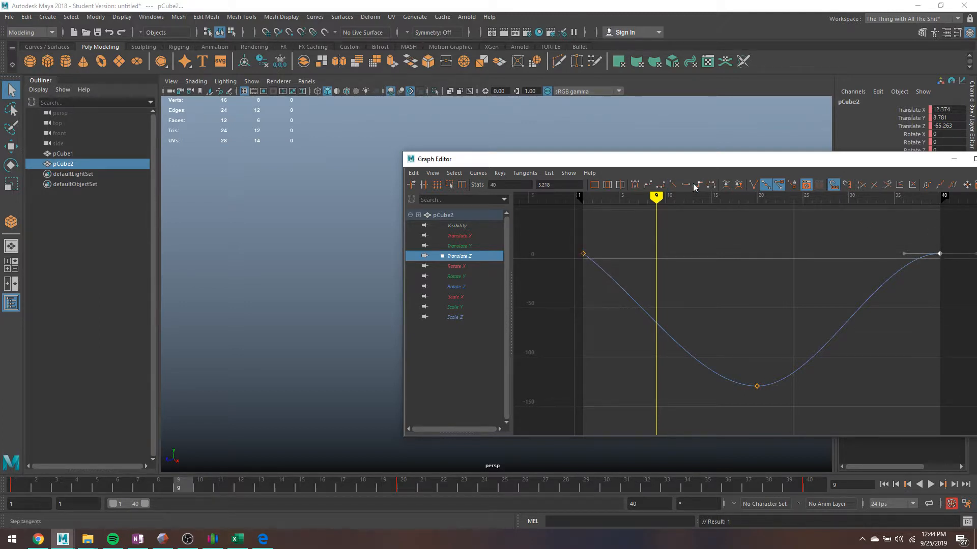
click(672, 183)
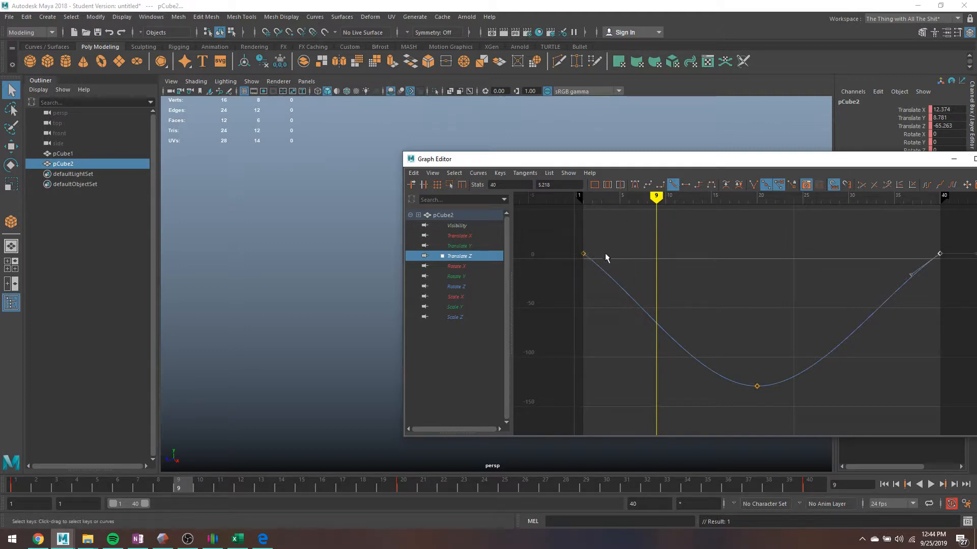
- Move the Graph Editor clear of the cubes, play the animation to compare their motion, and stop playback
drag(700, 159, 481, 459)
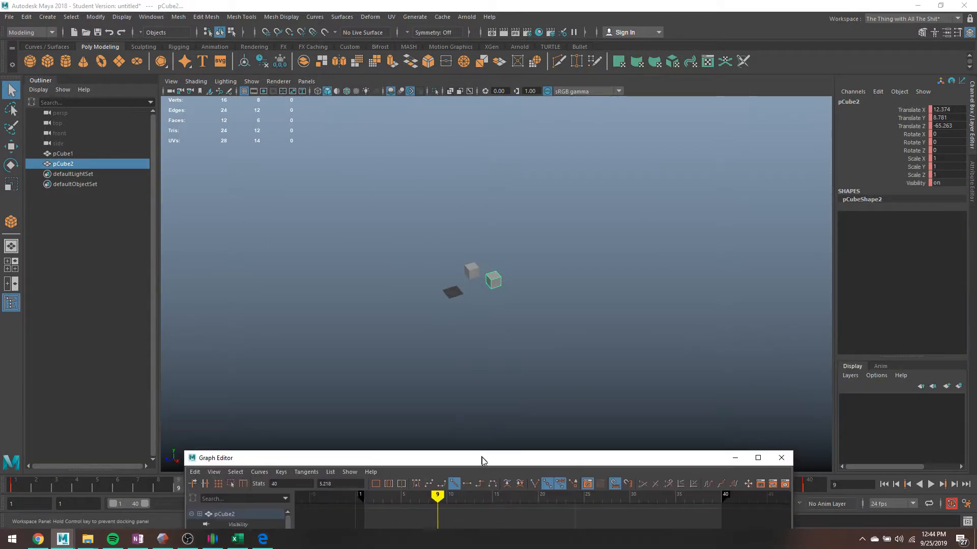
click(931, 485)
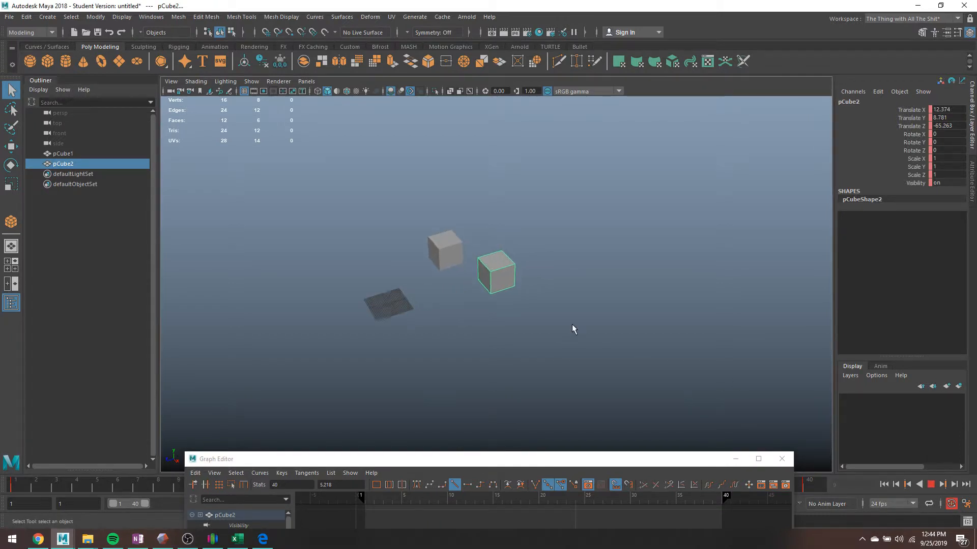
click(526, 292)
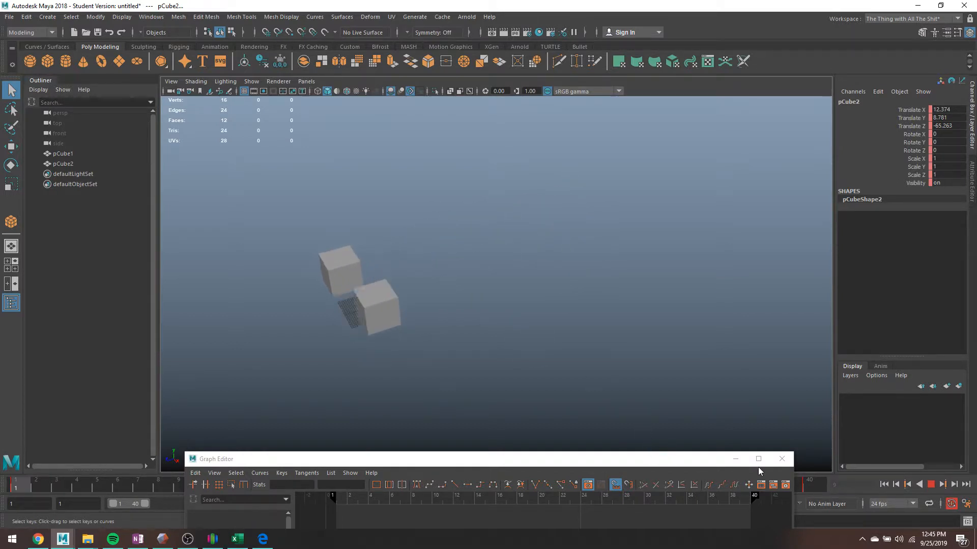
click(931, 484)
- Bring the Graph Editor back over the viewport and apply linear tangents to pCube2's Translate Z key at frame 20
click(773, 441)
drag(682, 457, 671, 124)
drag(562, 127, 508, 84)
click(553, 258)
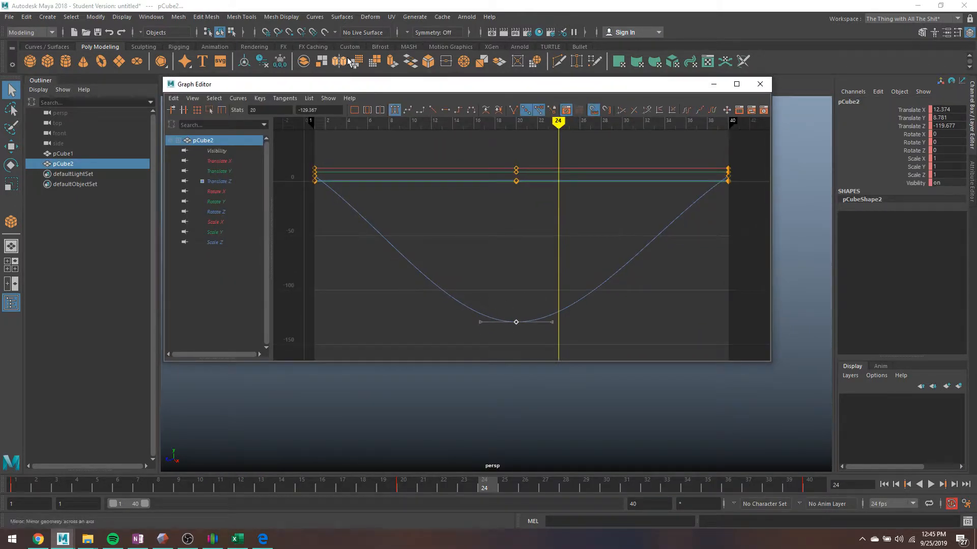
click(432, 110)
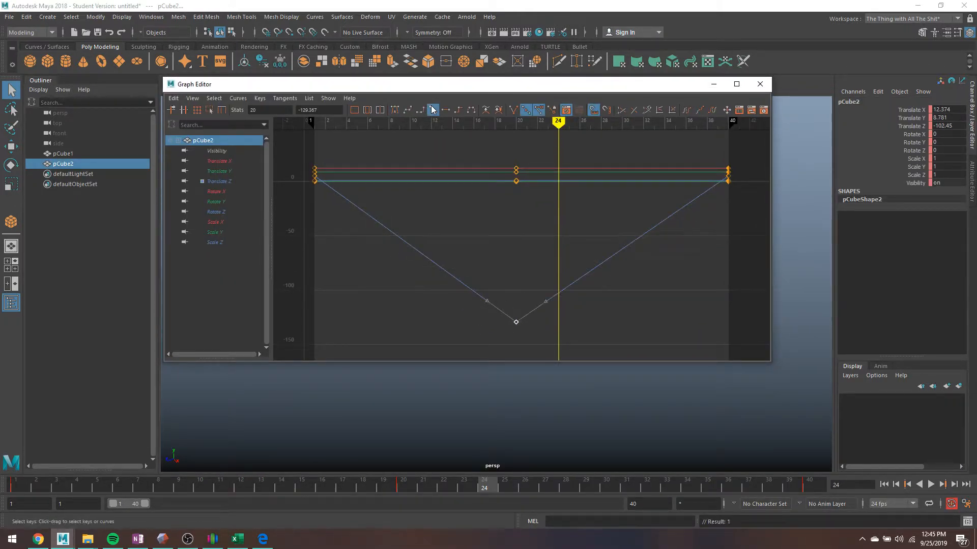
- Minimize the Graph Editor, play the animation to review pCube2's motion, and stop playback
click(713, 84)
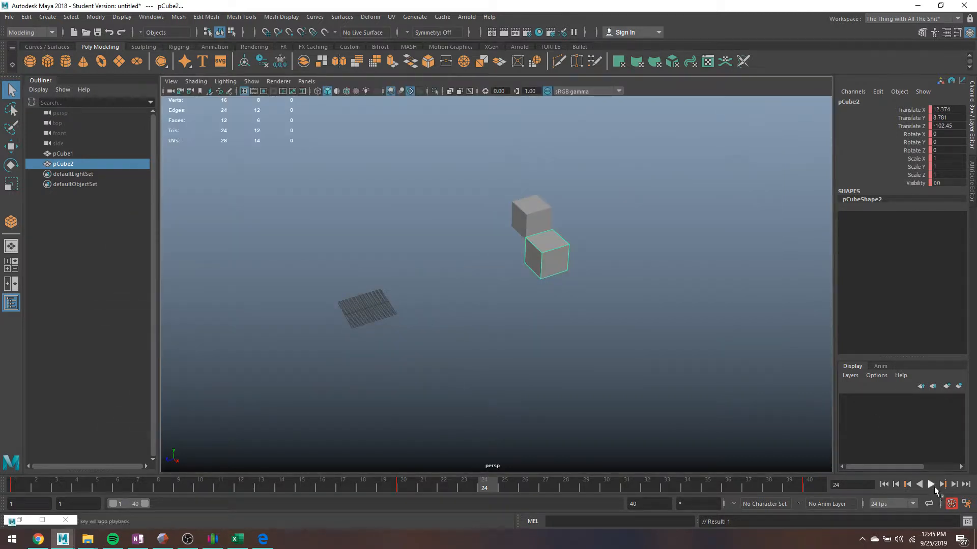
click(930, 484)
click(632, 338)
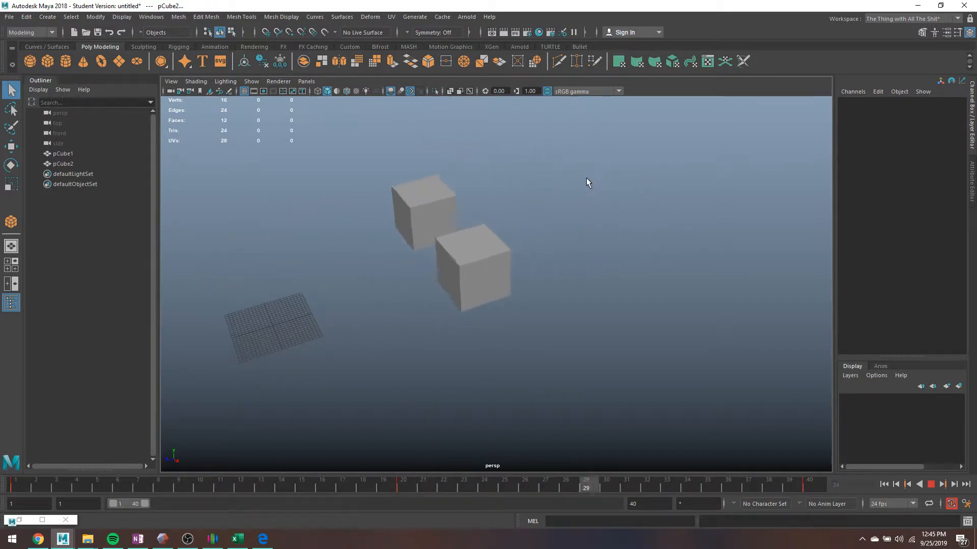
click(931, 485)
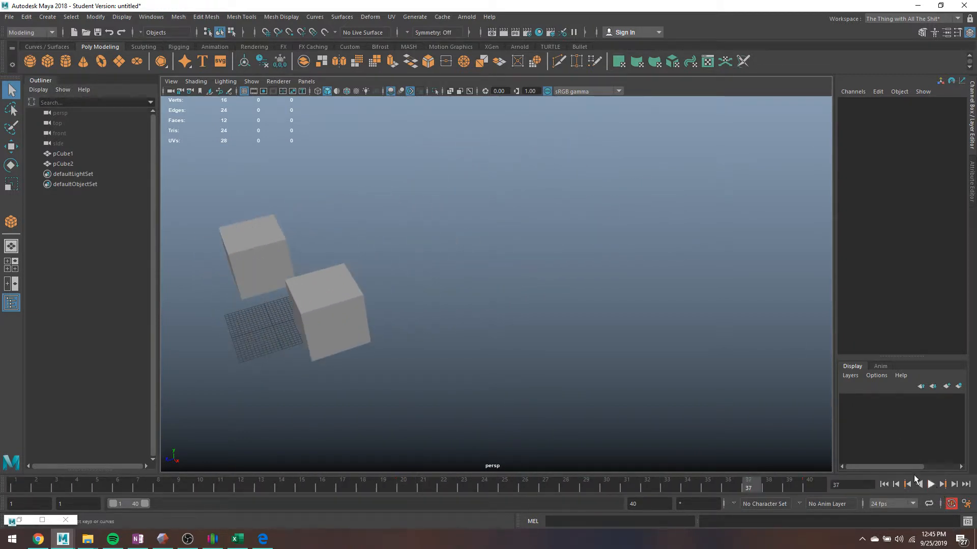
- Select pCube2, restore the Graph Editor, and apply clamped tangents to all of the cube's curves
click(41, 519)
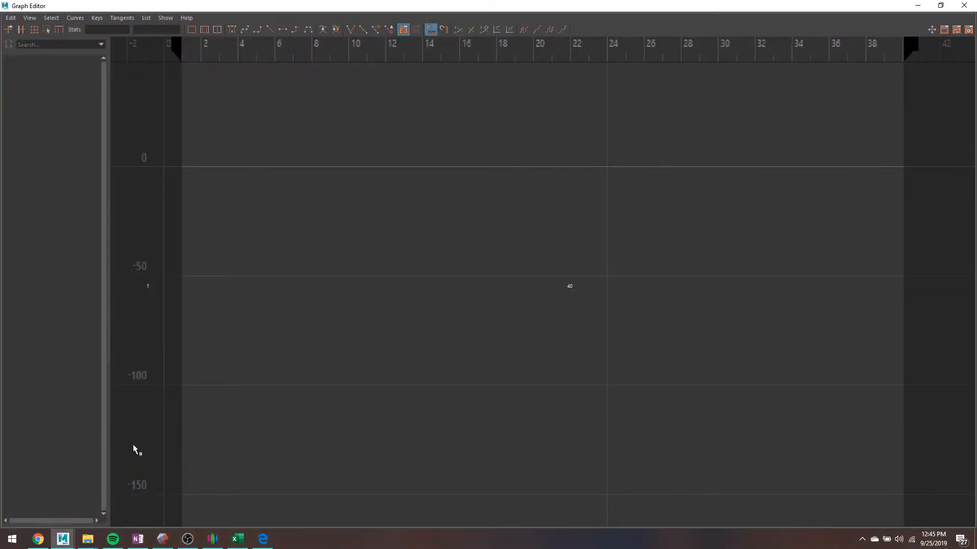
click(918, 6)
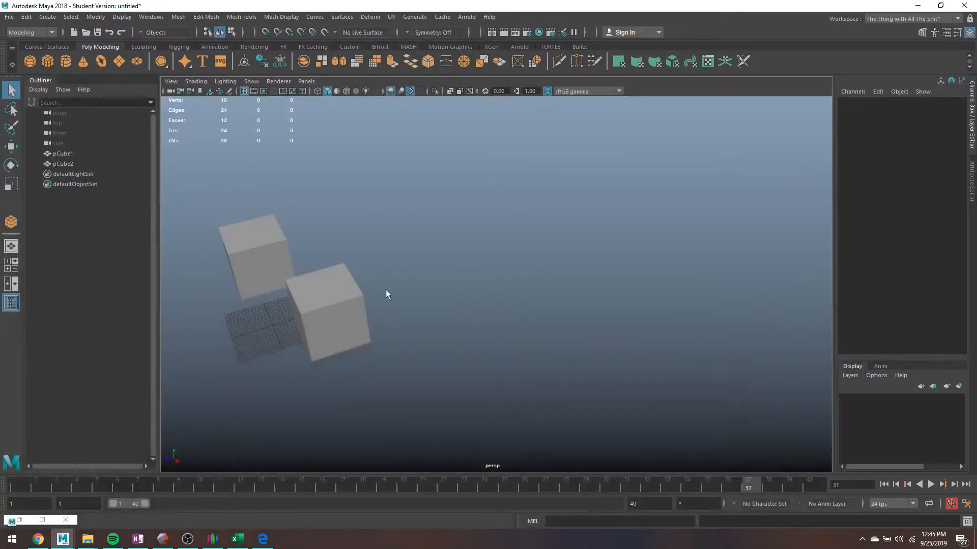
click(333, 313)
click(47, 517)
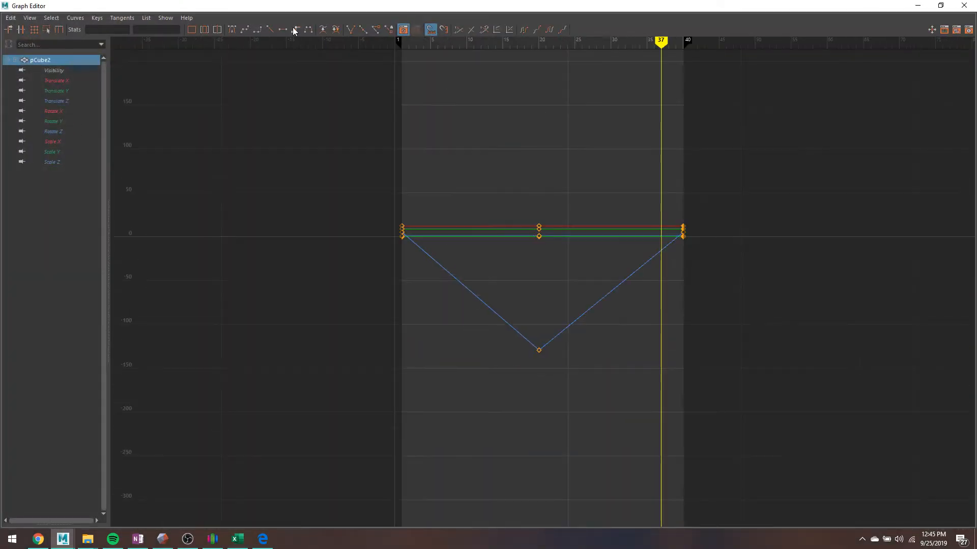
click(260, 31)
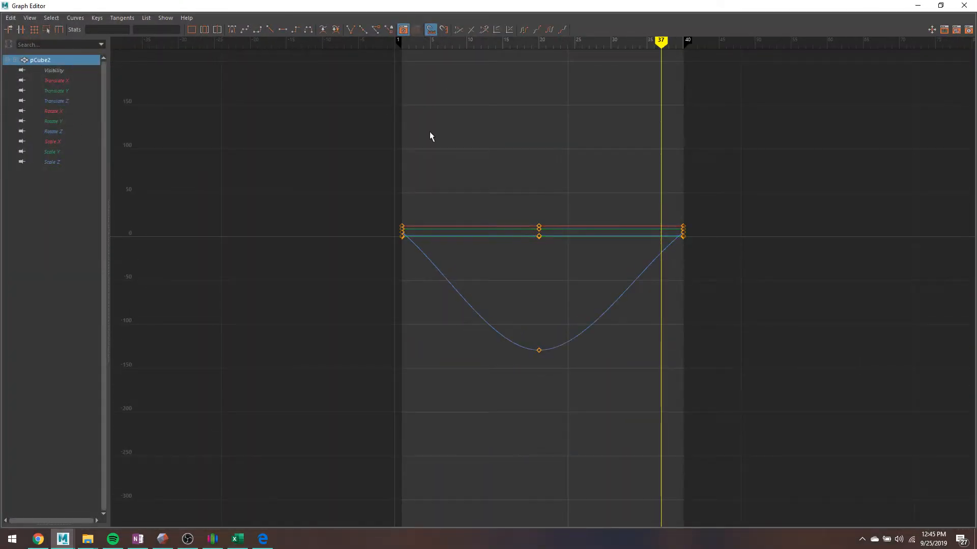
key(f)
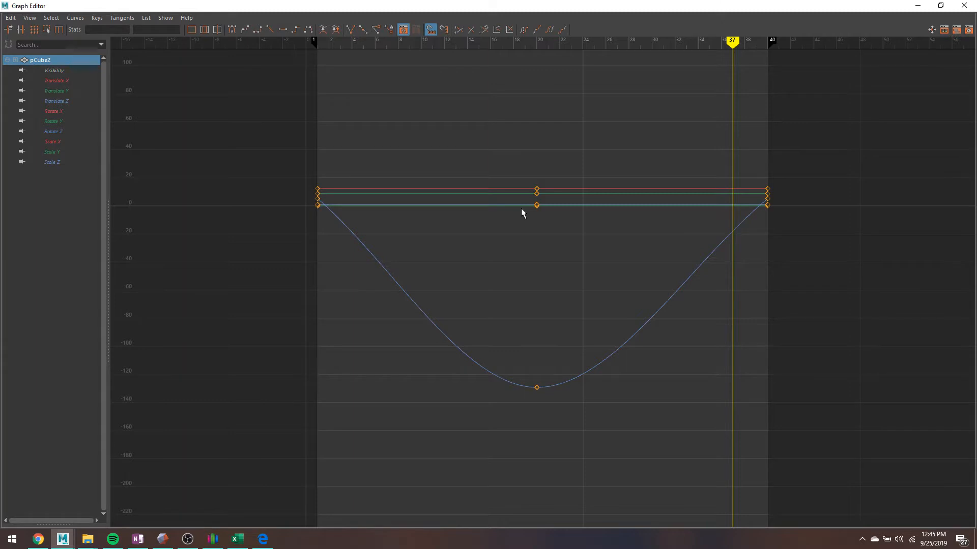
- Delete the redundant frame-20 keys on all of pCube2's flat curves, keeping the Translate Z key
drag(499, 144, 647, 290)
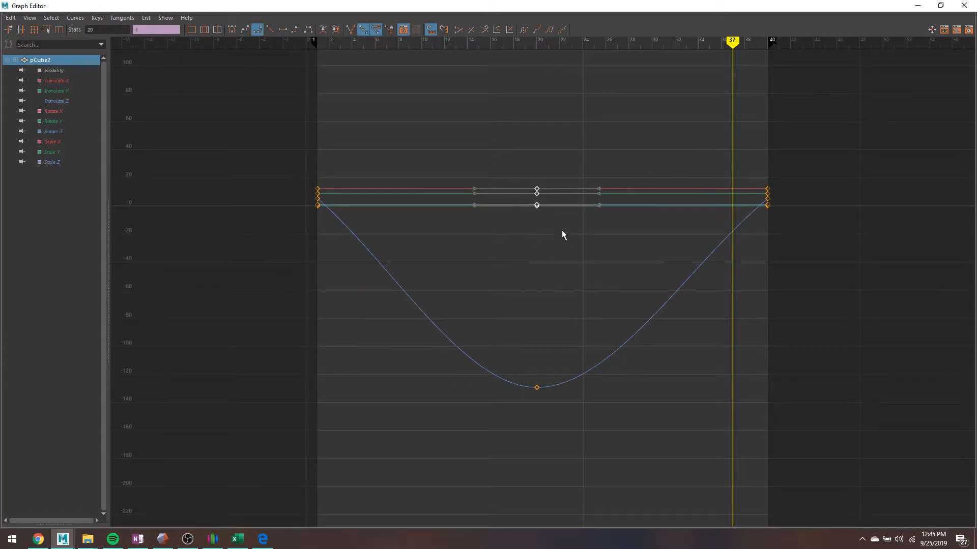
scroll(533, 204, up, 3)
scroll(533, 204, down, 3)
drag(503, 148, 585, 238)
key(f)
scroll(500, 268, down, 10)
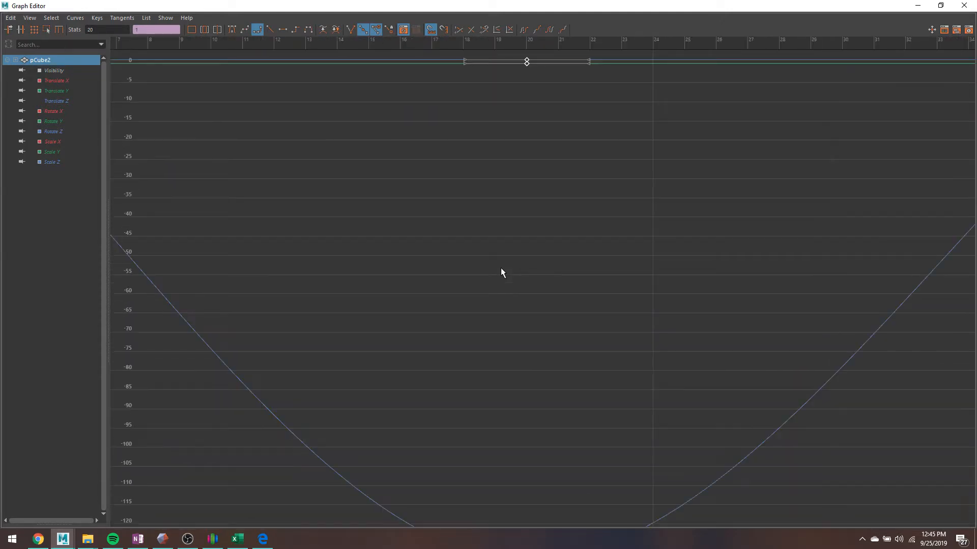
click(510, 274)
scroll(539, 280, up, 3)
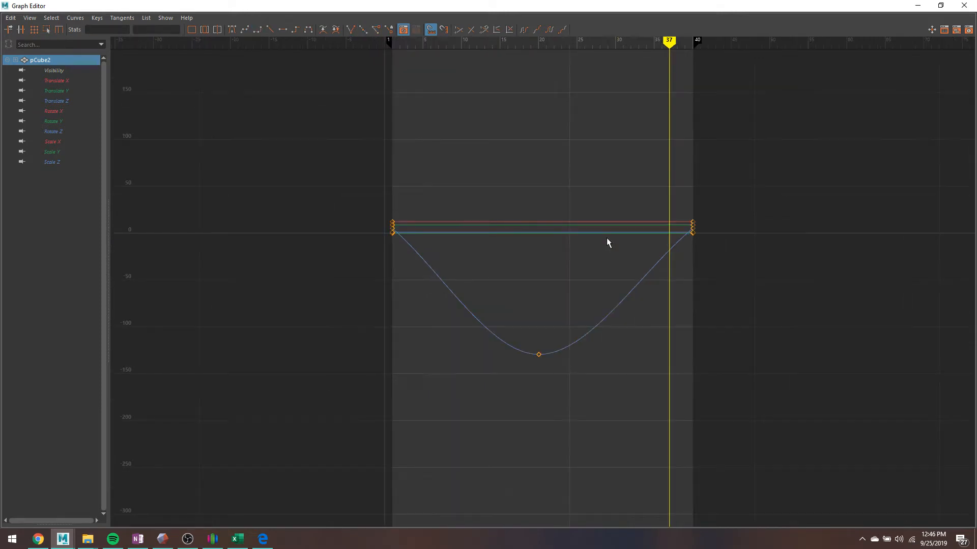
- Try deleting all of pCube2's keys at frame 40 and undo the deletion
drag(818, 356, 817, 357)
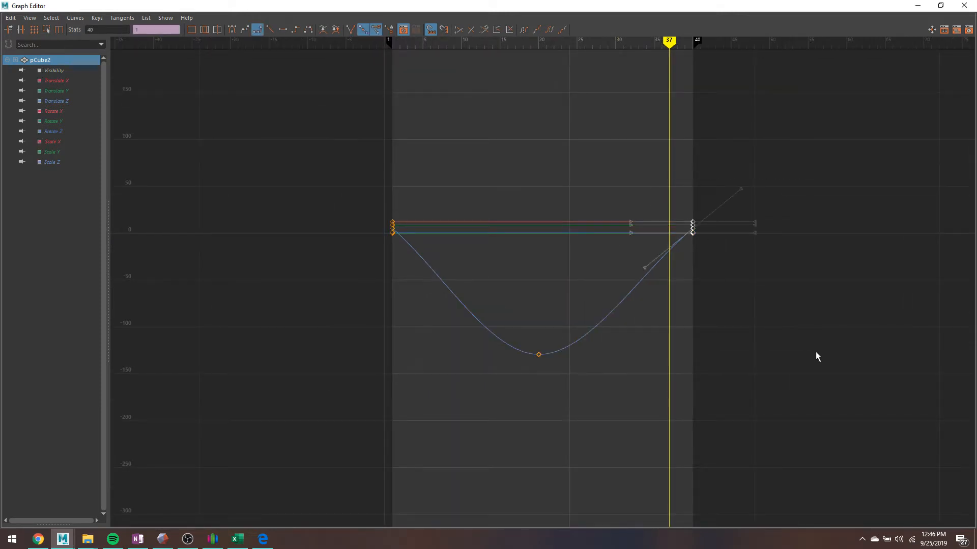
key(Delete)
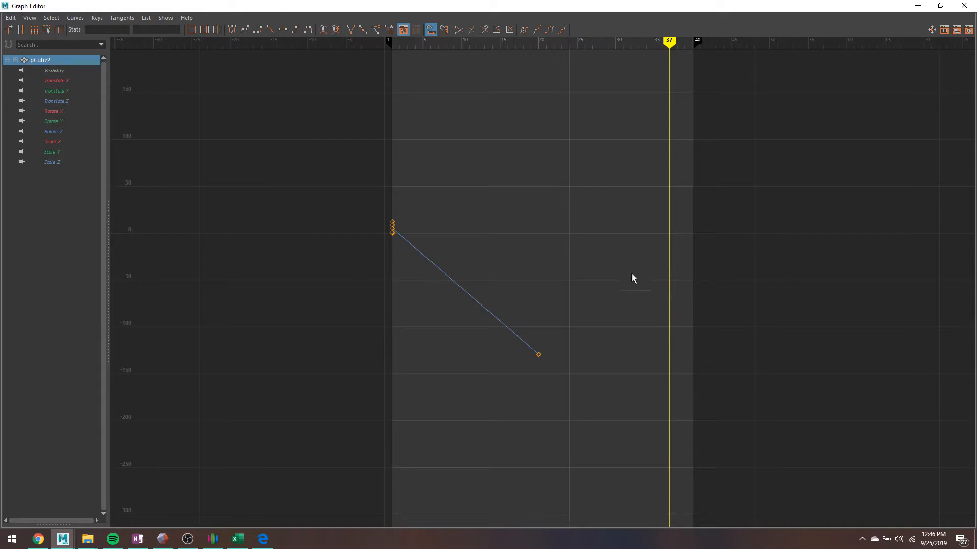
key(ctrl+z)
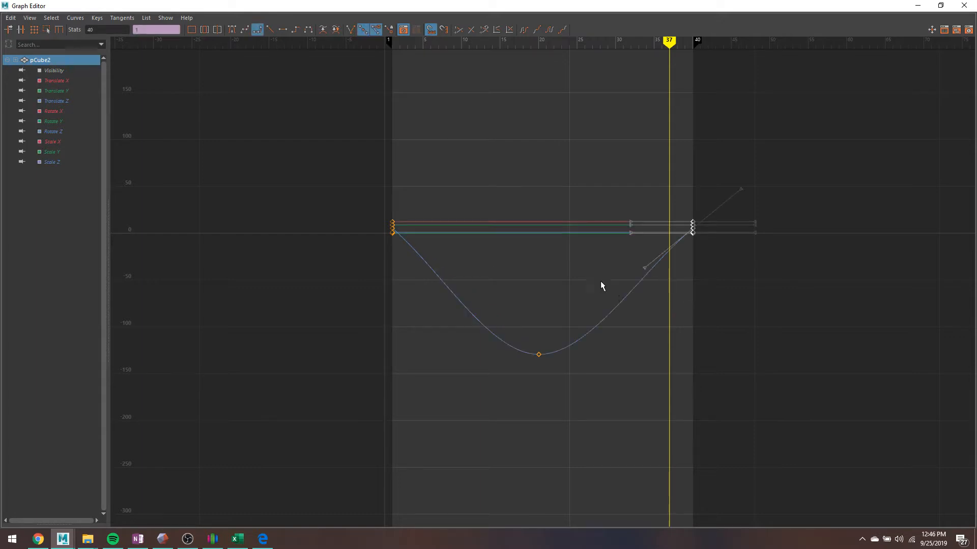
- Show only the Translate X through Rotate X curves and set a key on pCube2 at frame 28
click(57, 81)
shift+click(53, 111)
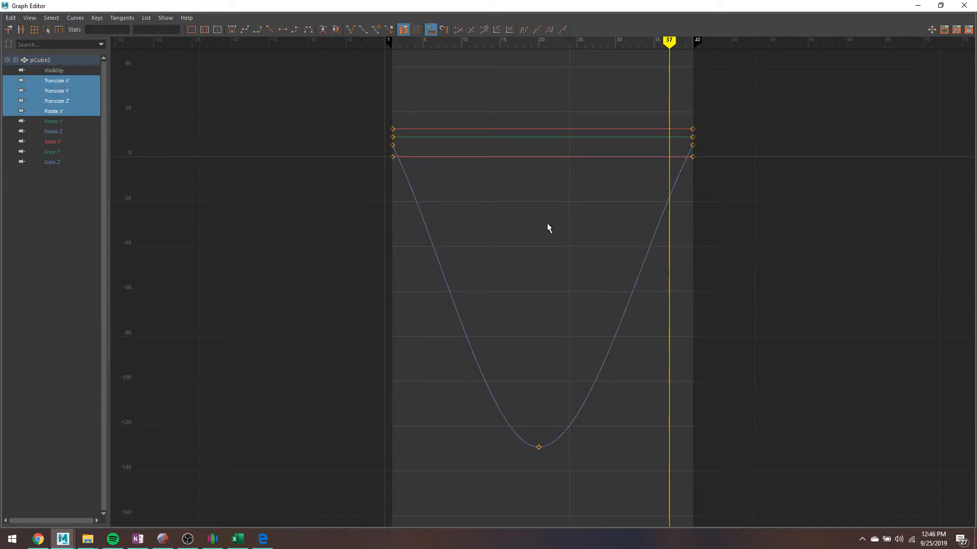
click(918, 5)
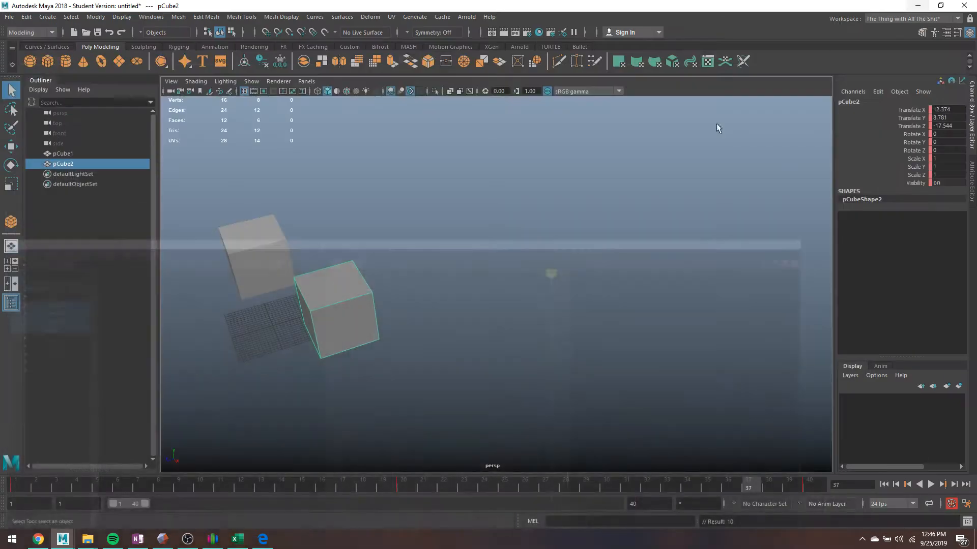
click(570, 487)
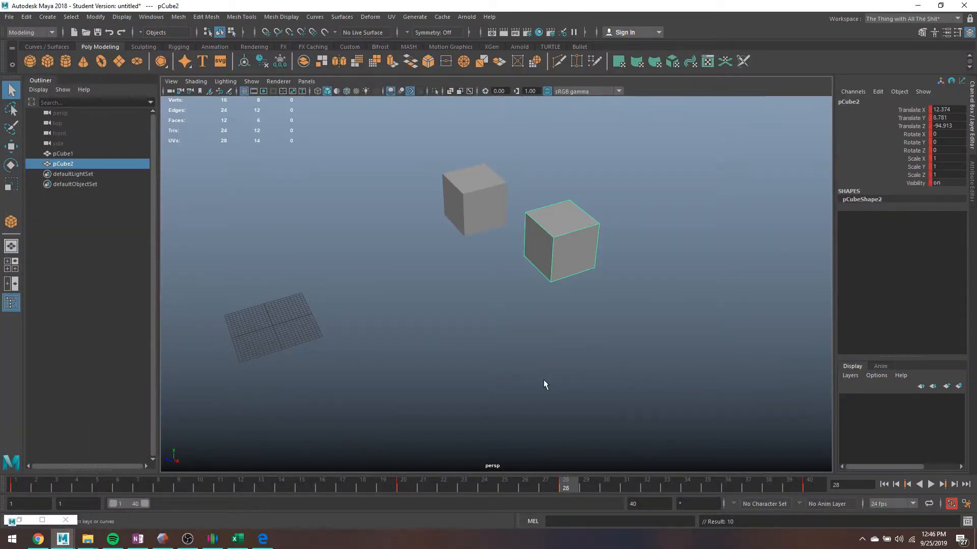
click(20, 520)
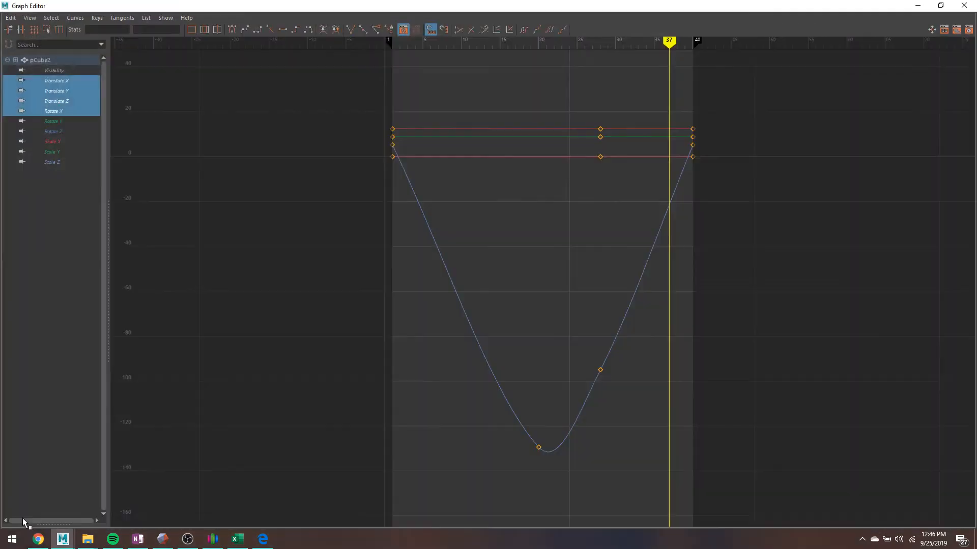
- Delete the frame-28 keys on the displayed curves and apply linear tangents to the Translate Z key at frame 20
click(605, 373)
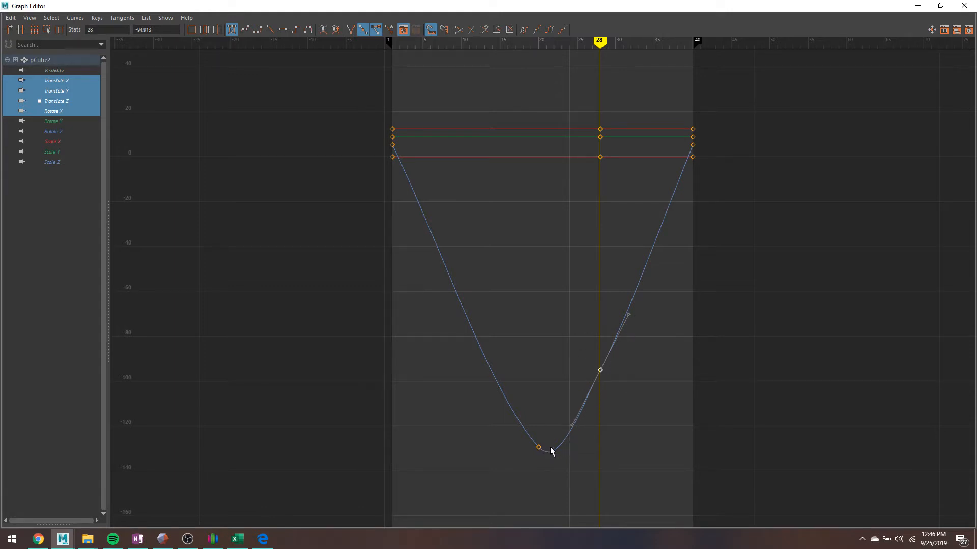
key(Delete)
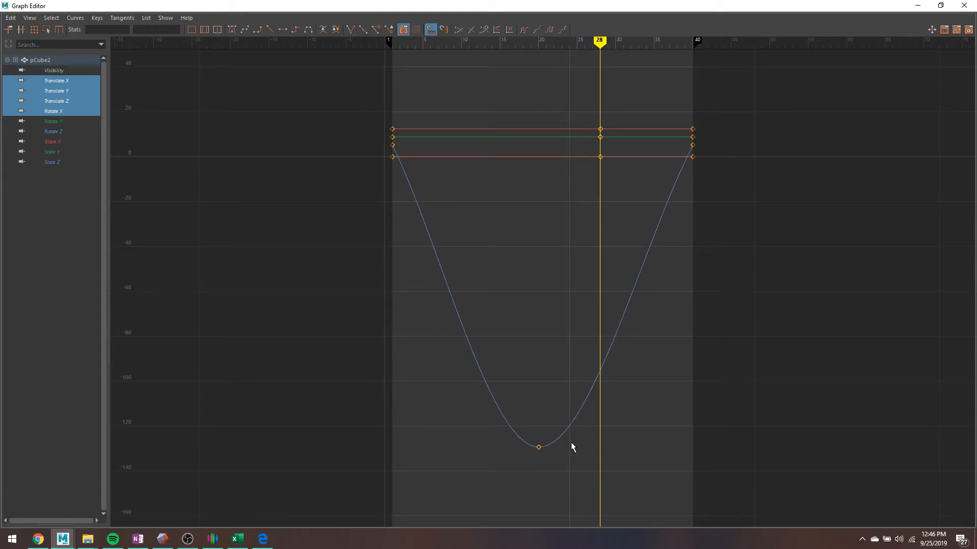
drag(601, 103, 647, 189)
key(Delete)
drag(504, 418, 576, 476)
click(268, 31)
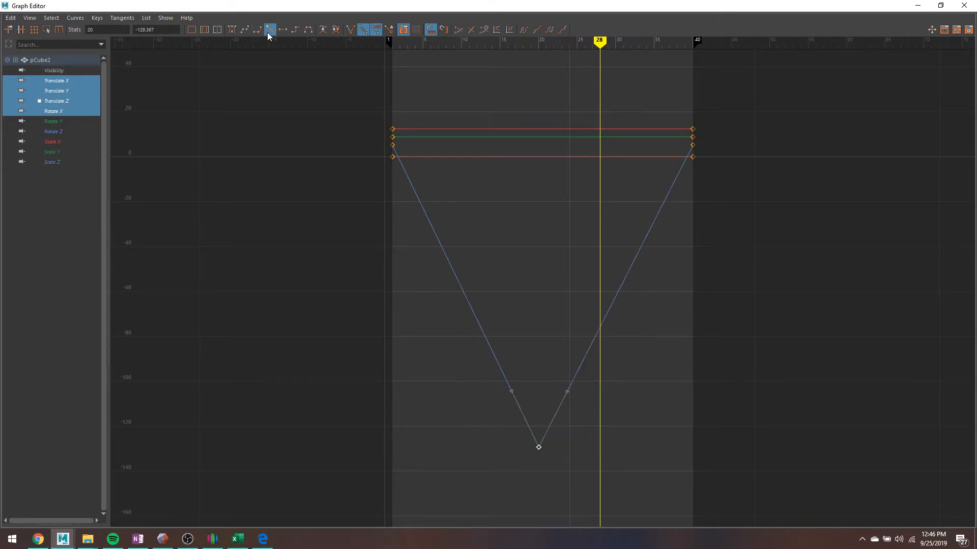
- Minimize the Graph Editor and set the playback range's end frame to 120
click(919, 6)
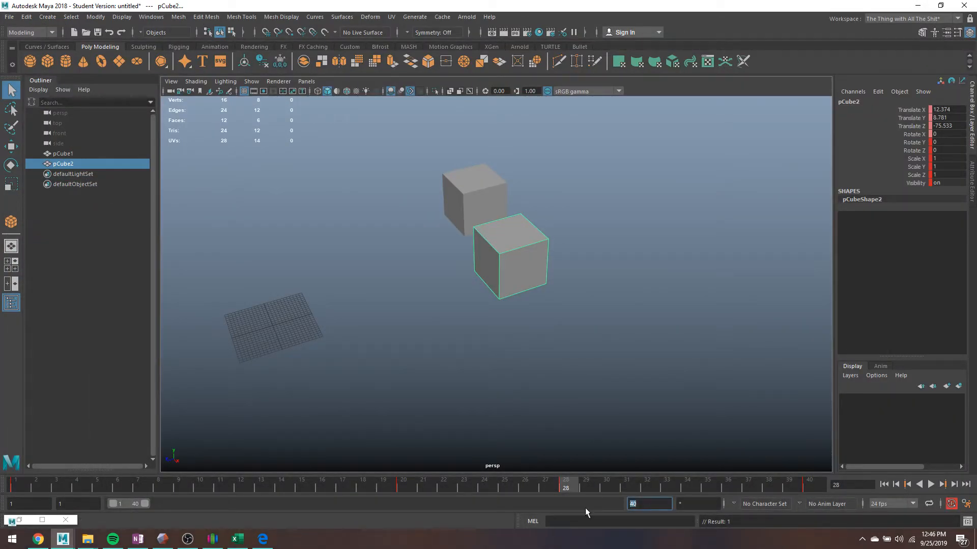
text(120)
key(Return)
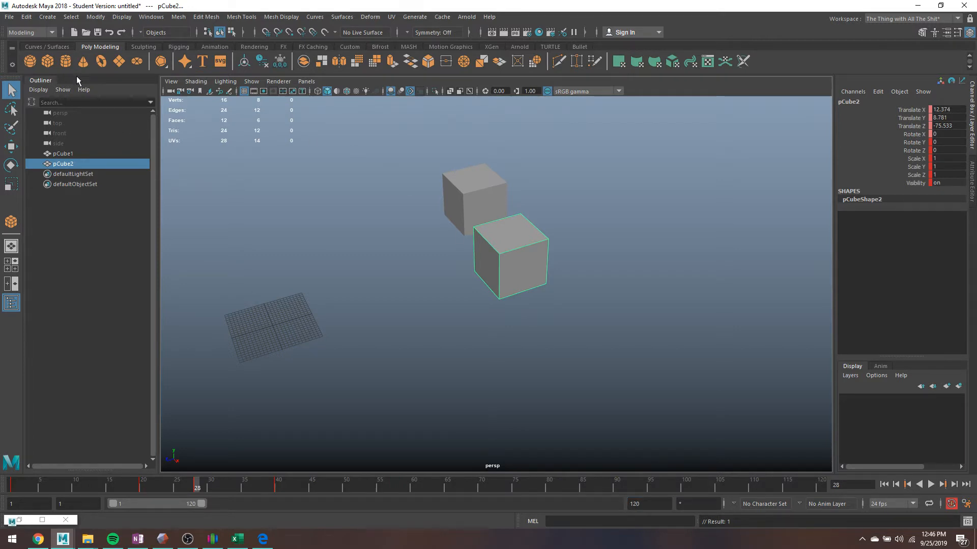
- Create a polygon sphere with a radius of about 19 between the grid and the cubes
click(29, 61)
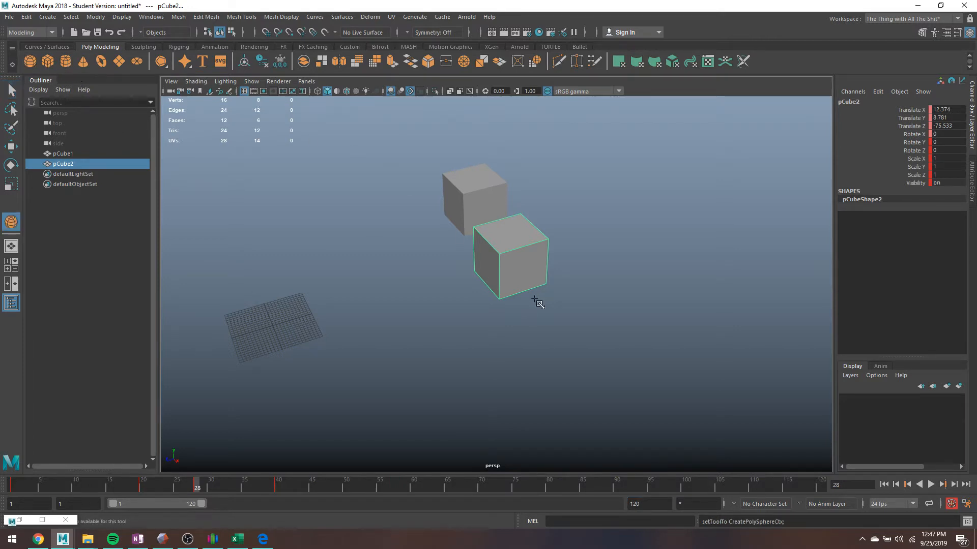
drag(397, 299, 438, 333)
scroll(442, 326, down, 5)
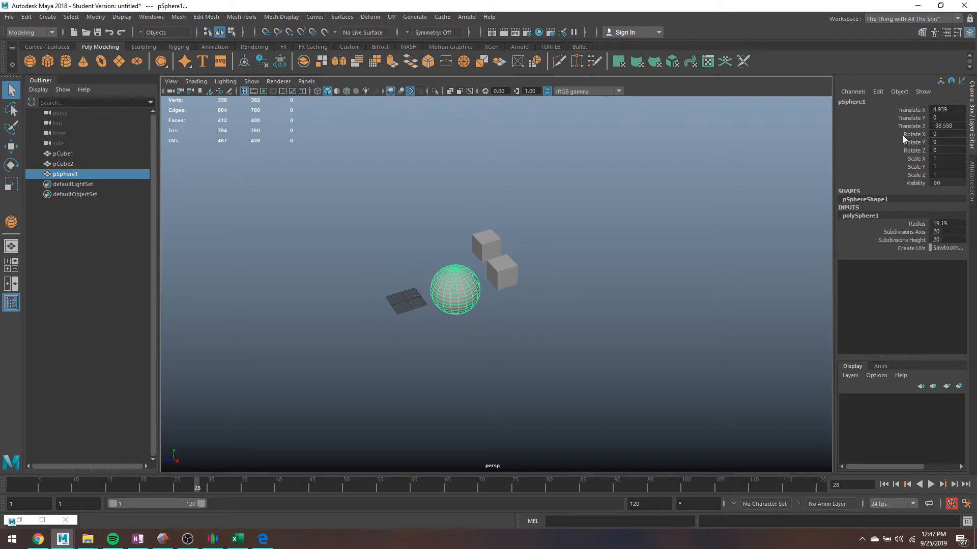
- Move the sphere along Z to about -146 and set a key on it at frame 1
key(w)
drag(428, 301, 544, 264)
drag(116, 480, 12, 481)
key(s)
- Go to frame 120, try moving the sphere freely across past the cubes, and undo the move
click(820, 484)
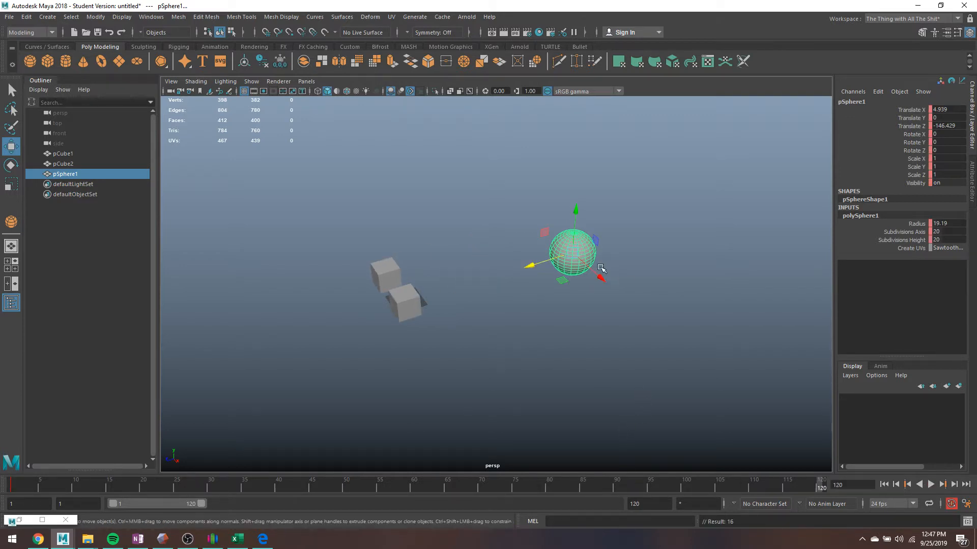
drag(569, 253, 275, 259)
key(ctrl+z)
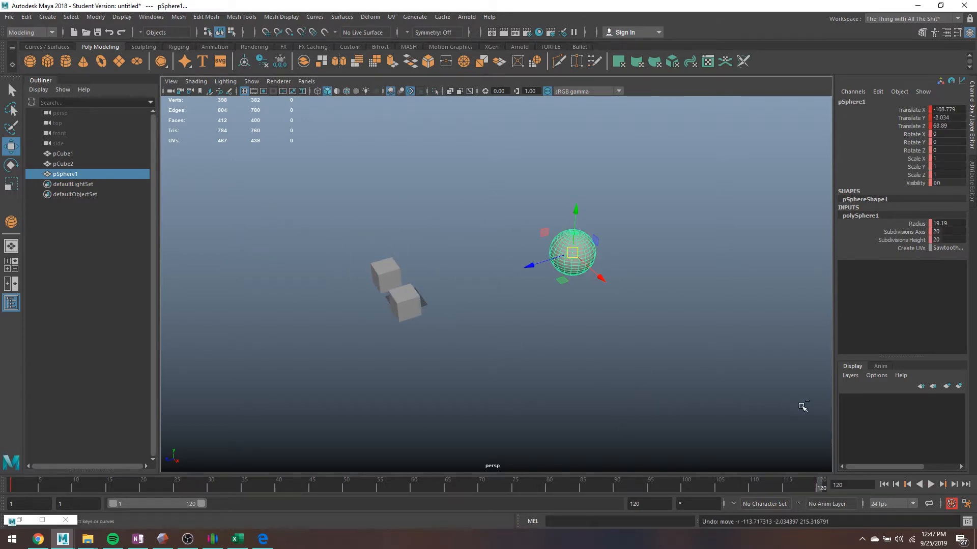
- Set a key on the sphere at frame 120 at about X -109, Y -2, Z 69 and deselect it
key(s)
click(495, 358)
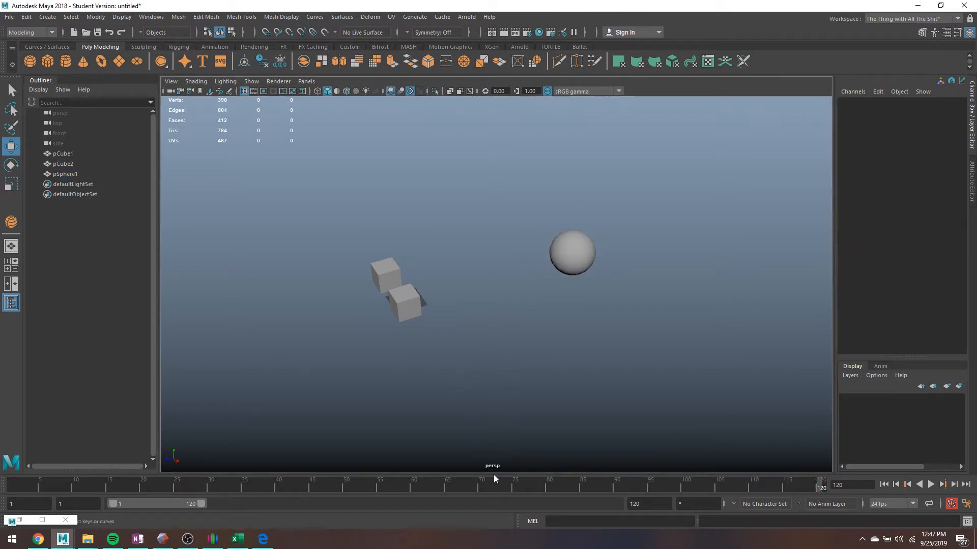
- Key the sphere at frame 69 at about X 71, Y -115, Z -86, and at frame 101 at about X -126, Y 28, Z 52
click(475, 485)
key(s)
click(570, 260)
drag(570, 255, 546, 425)
drag(511, 489, 692, 487)
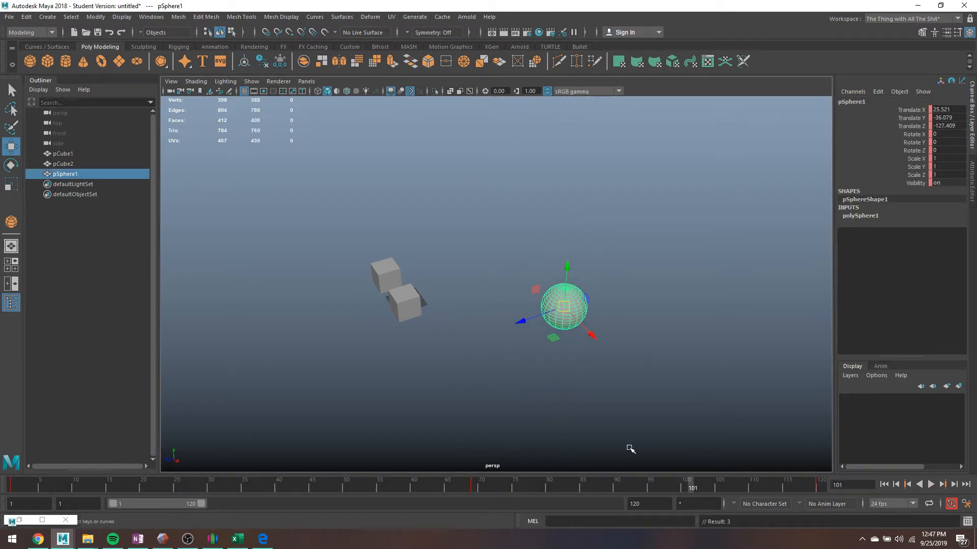
drag(563, 305, 288, 210)
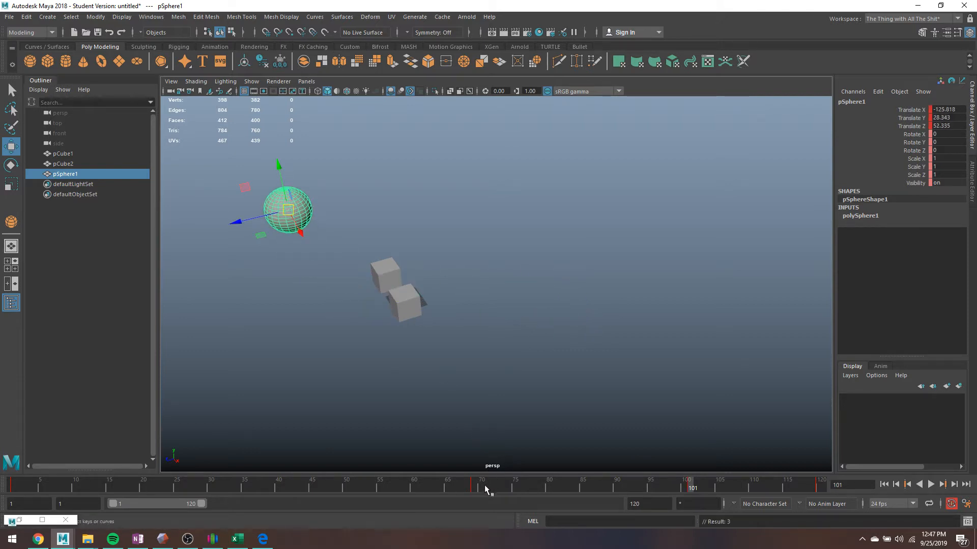
- Shift the sphere's frame-69 key on the timeline to just before frame 40, and play the animation to check its motion
click(475, 486)
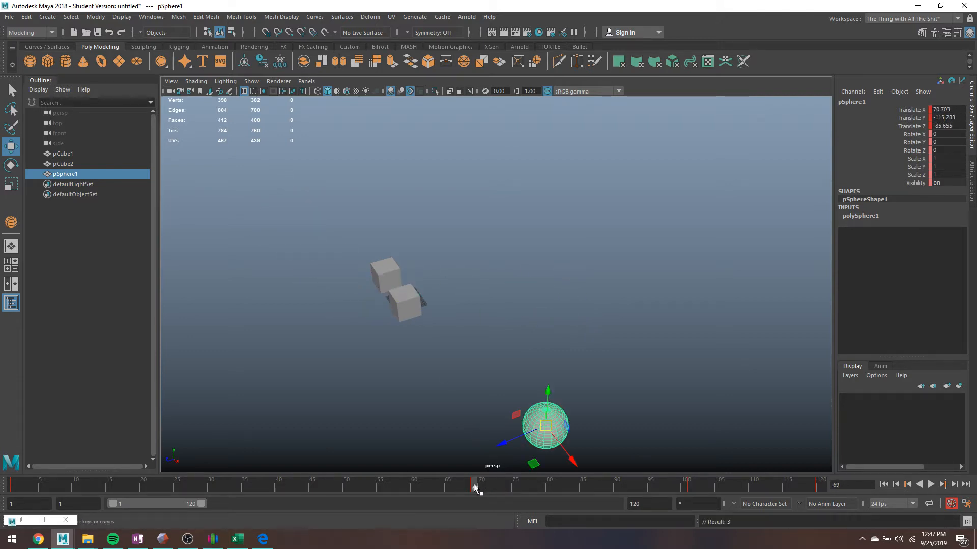
shift+click(475, 488)
drag(475, 490, 268, 449)
click(268, 450)
click(931, 485)
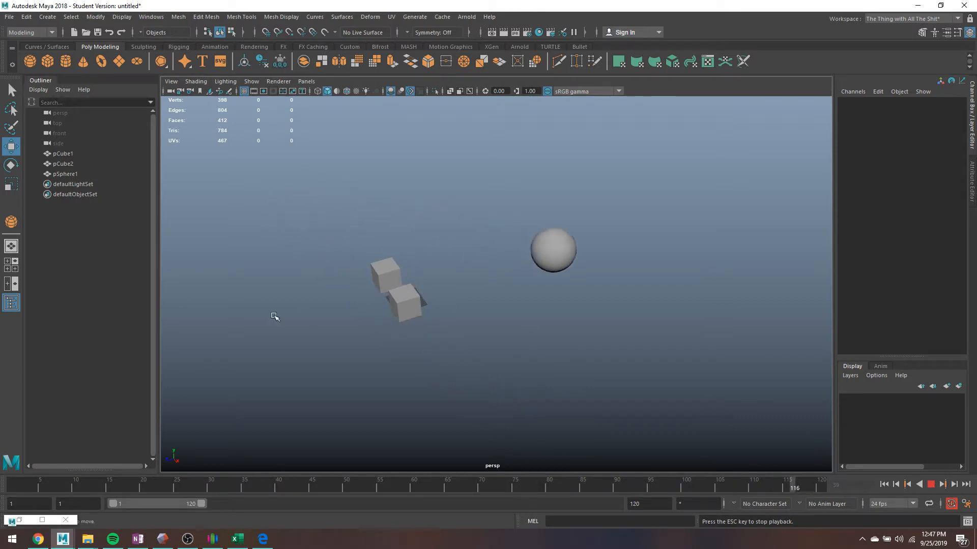
key(Escape)
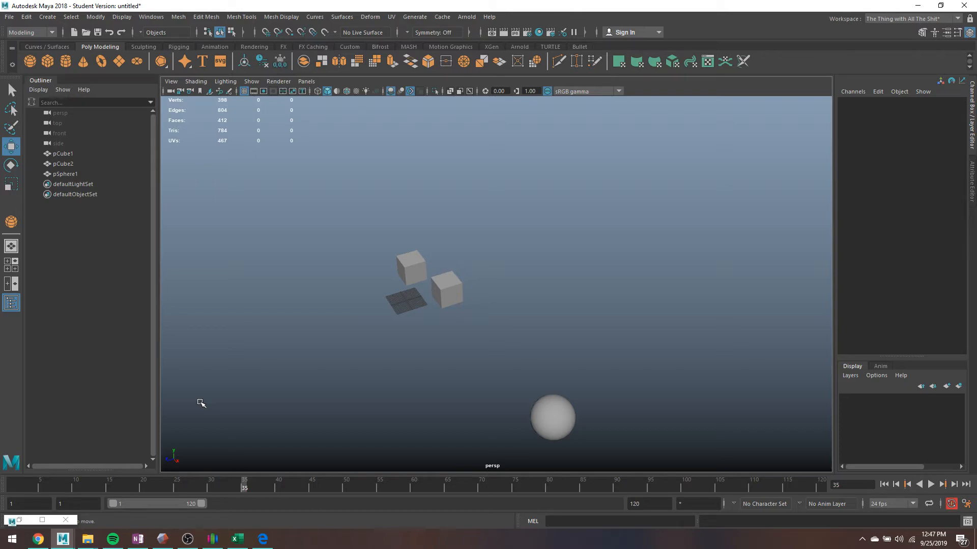
- Select both cubes and set their animation curves to repeat with pre-infinity cycle and post-infinity cycle in the Graph Editor
click(43, 519)
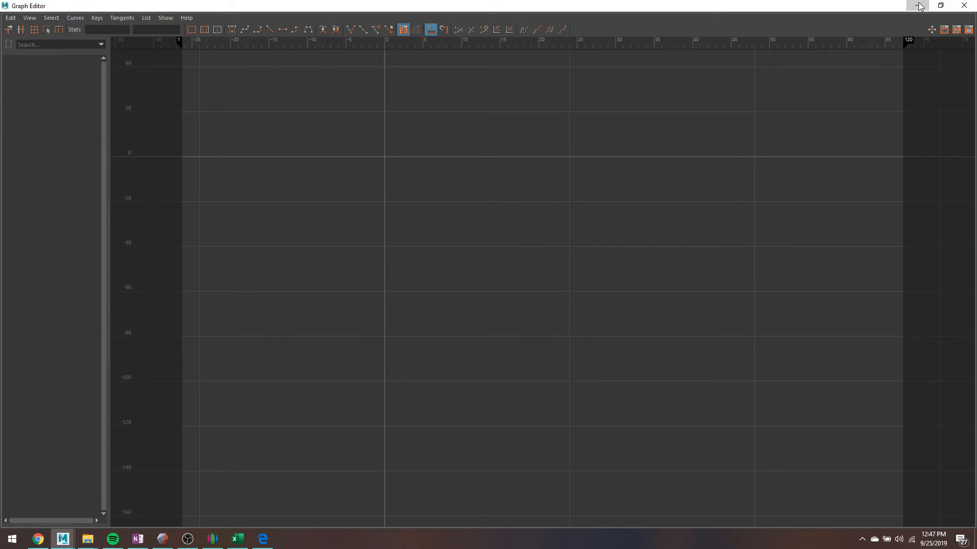
click(972, 4)
drag(376, 262, 501, 317)
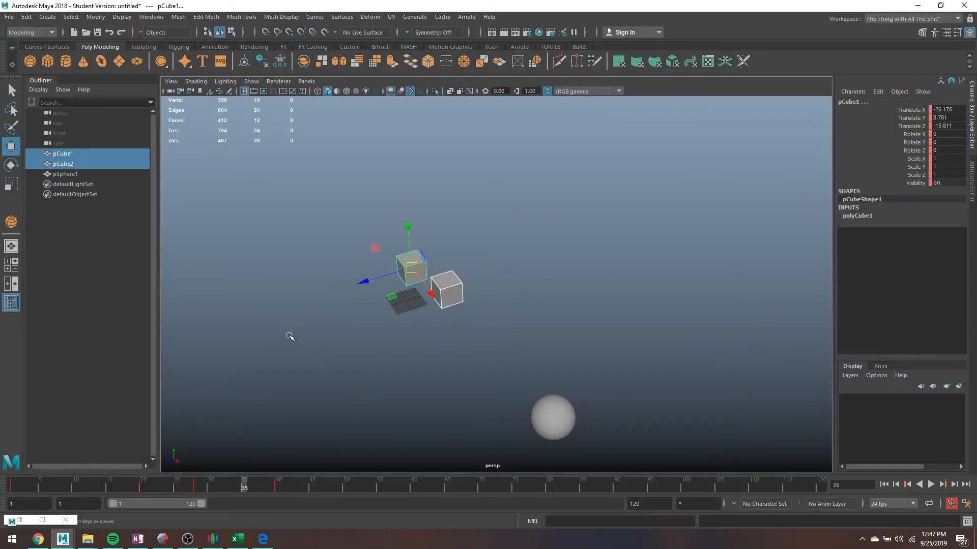
click(42, 520)
scroll(620, 104, down, 6)
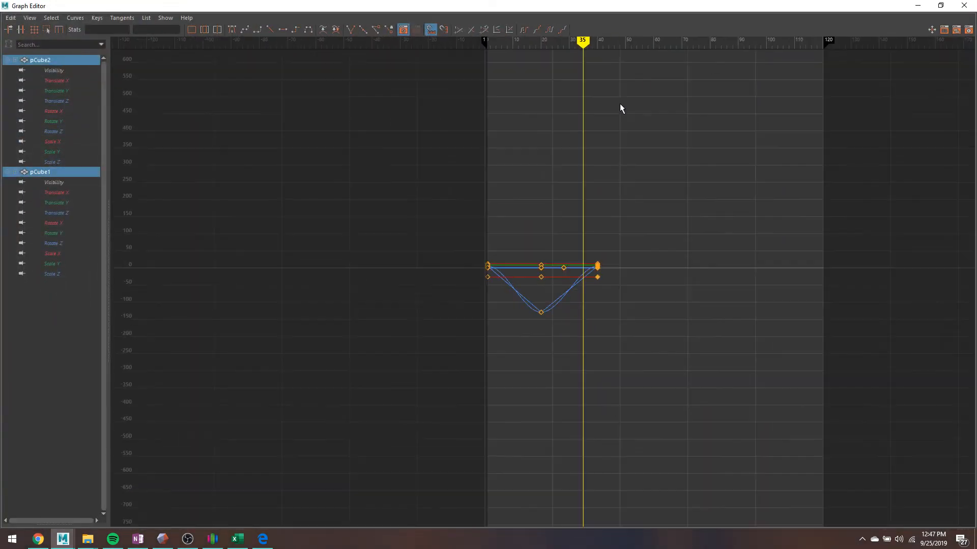
scroll(575, 149, up, 3)
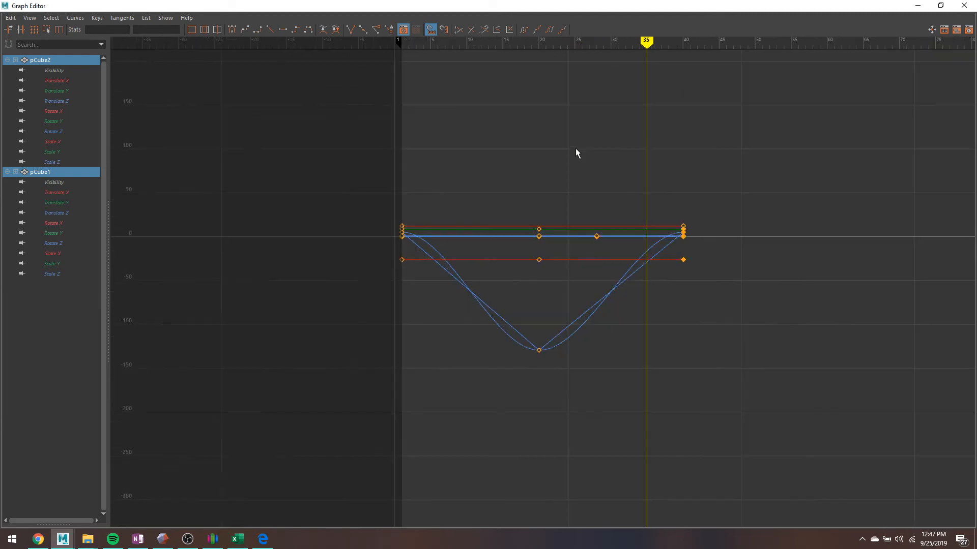
click(522, 33)
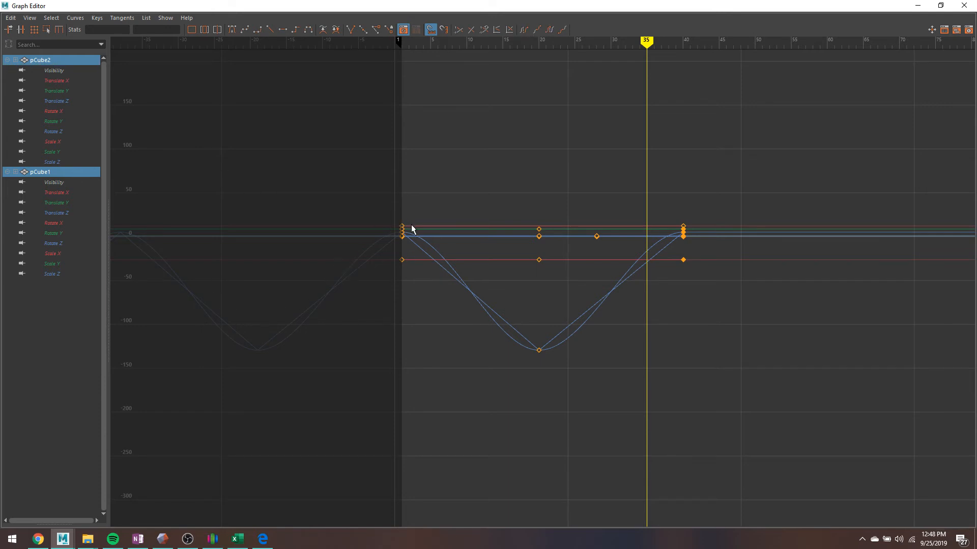
click(550, 30)
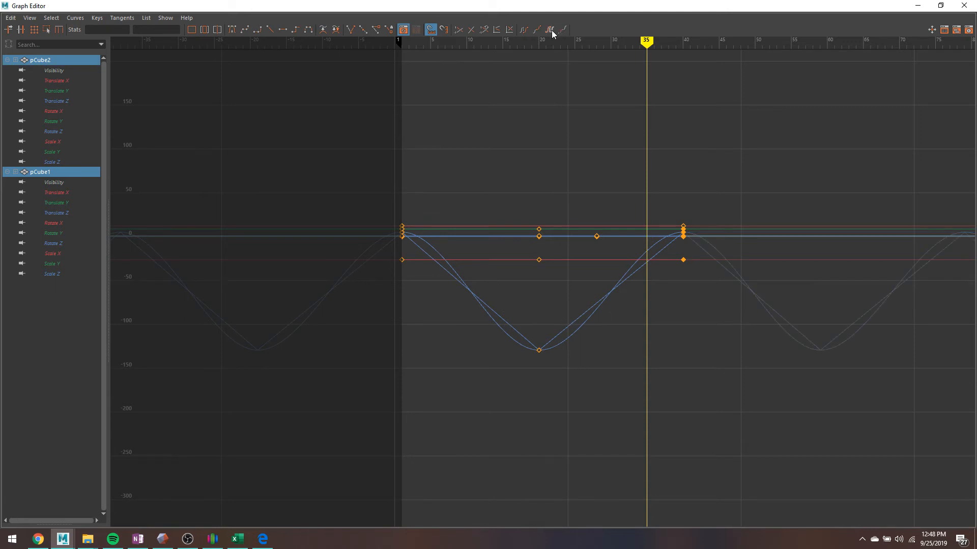
- Try moving both cubes' lowest Translate Z keys at frame 20 to see how the cycled curves respond
scroll(769, 315, down, 5)
scroll(769, 315, up, 5)
drag(524, 336, 552, 385)
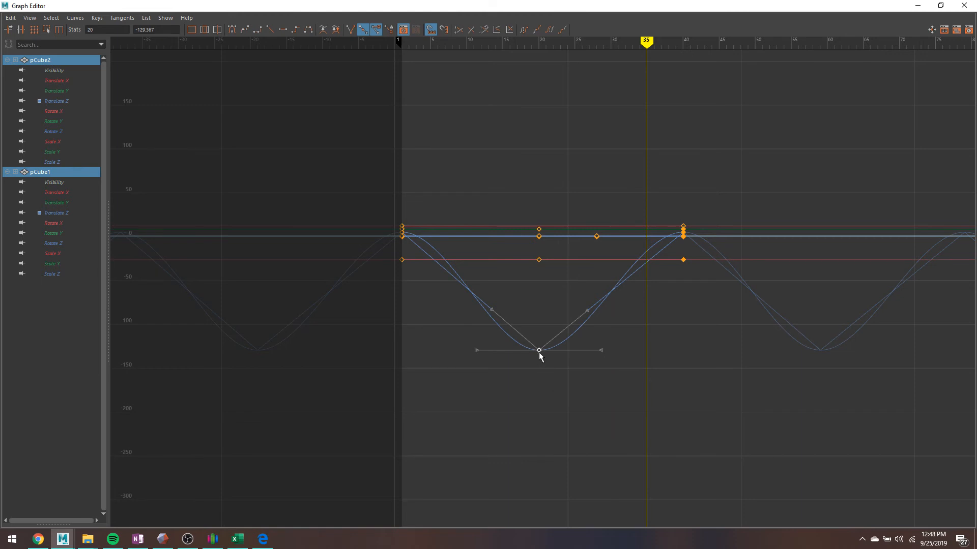
middle_drag(537, 345, 584, 359)
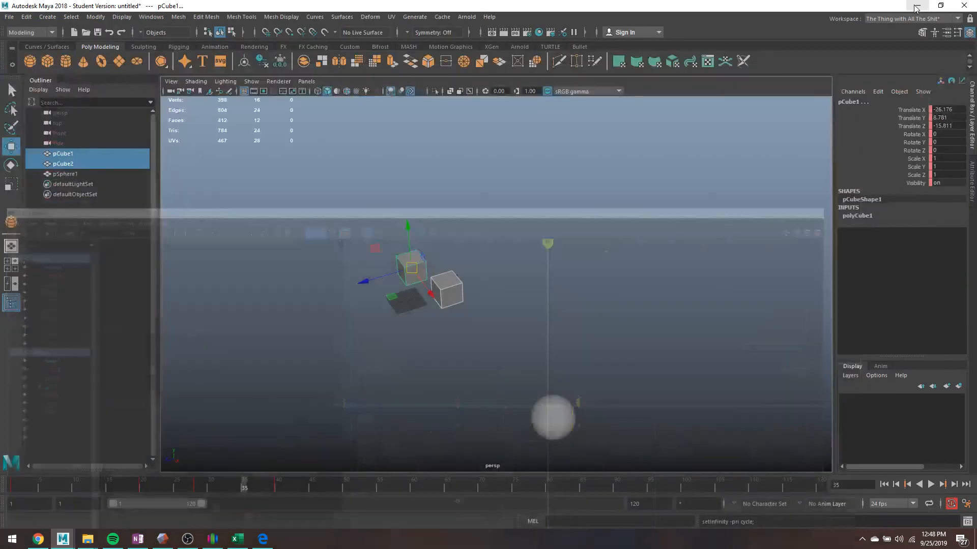
- Minimize the Graph Editor and play the animation to check the cubes' cycled motion alongside the sphere
click(917, 6)
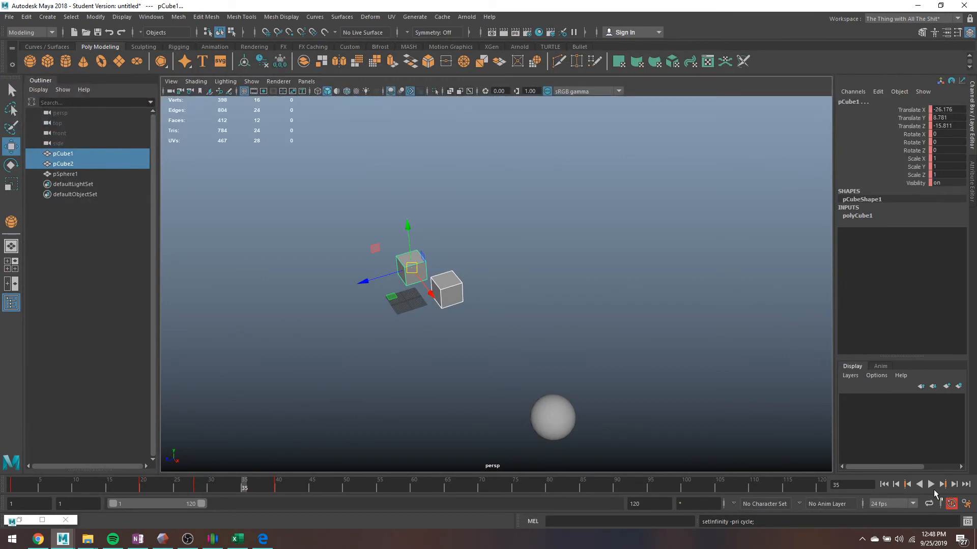
click(931, 485)
click(525, 375)
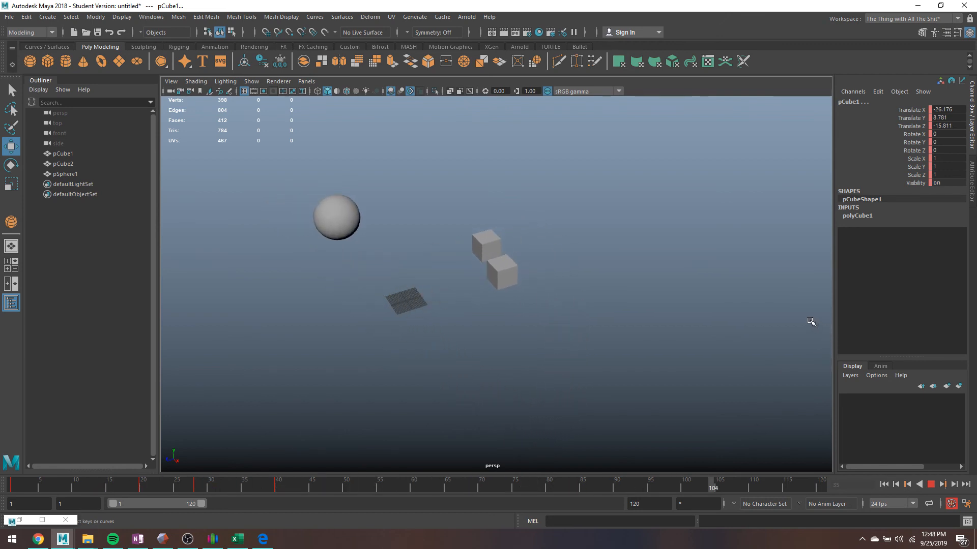
click(931, 484)
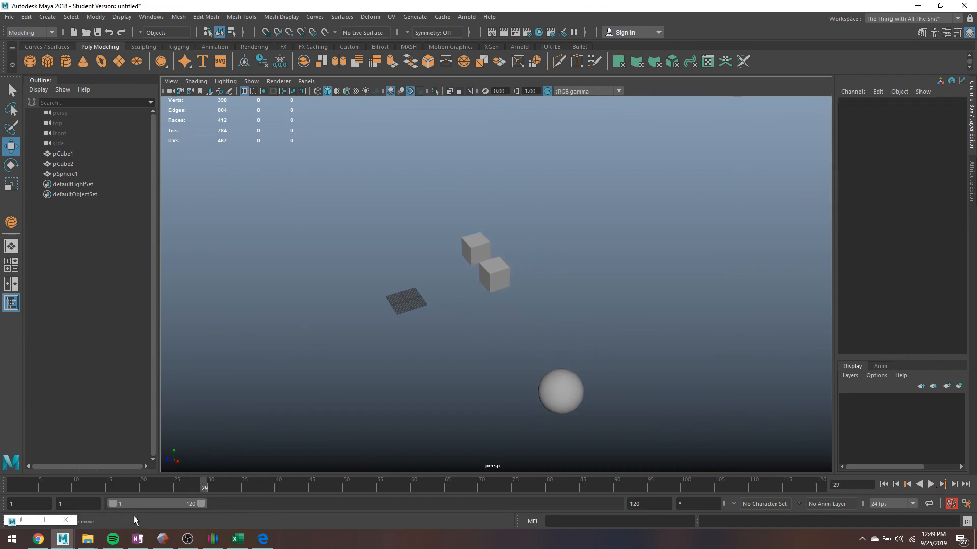
click(47, 520)
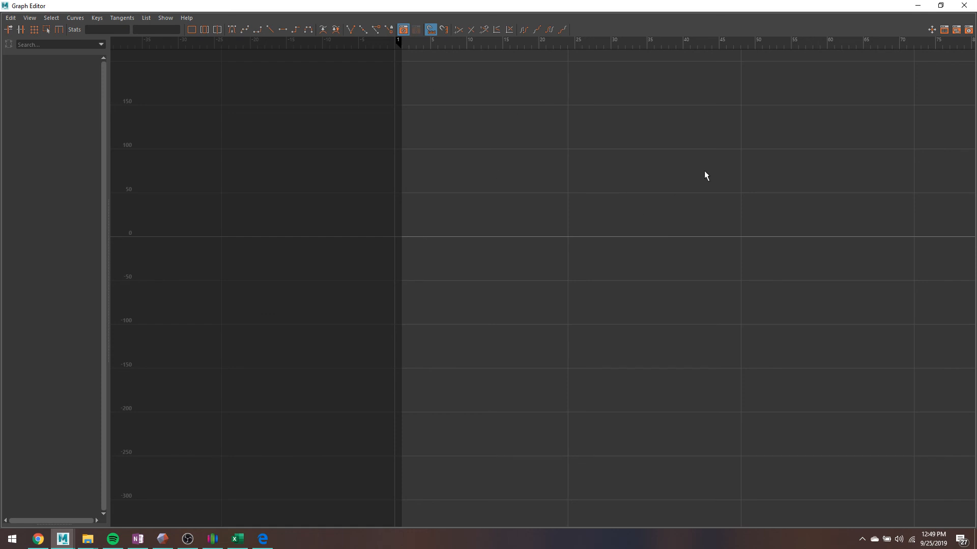
click(923, 10)
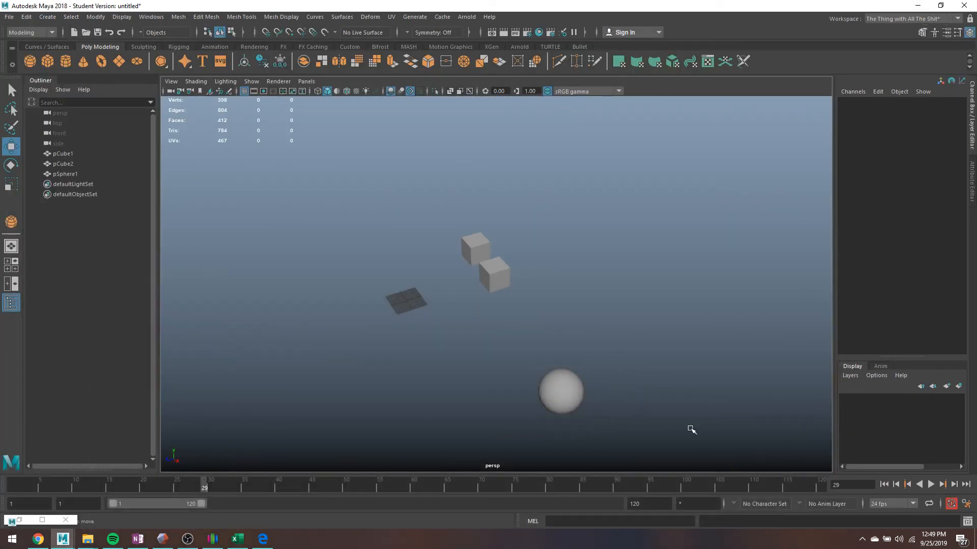
alt+drag(553, 335, 582, 336)
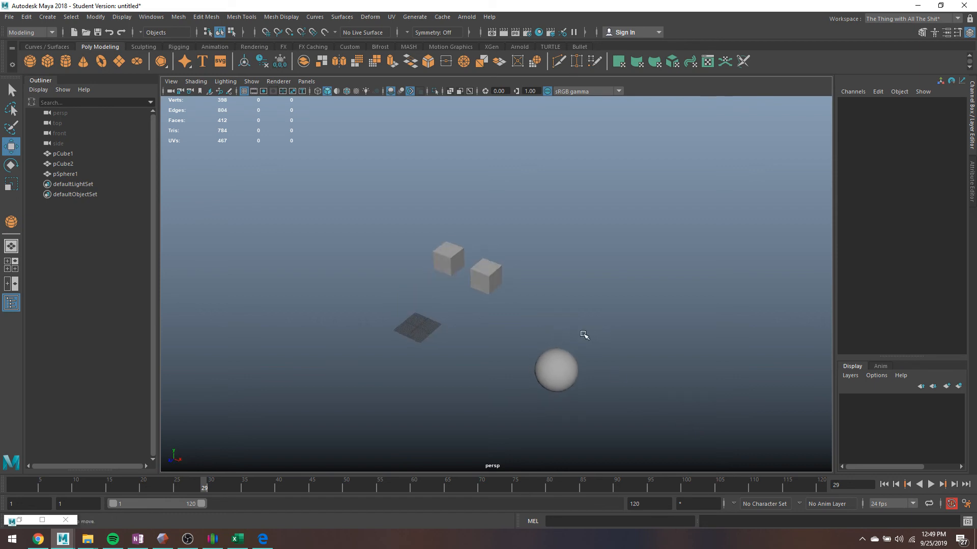